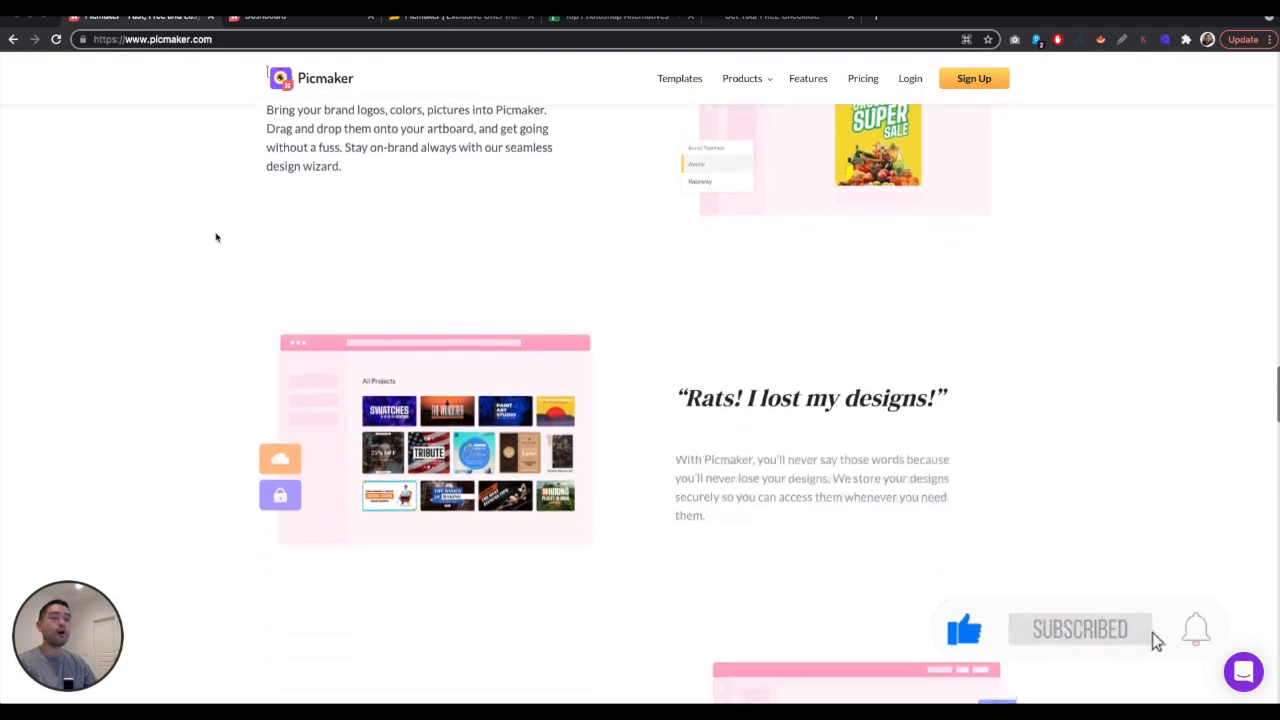
# Step: Look through the Picmaker homepage, from the feature descriptions to the testimonials and frequently asked questions, and return to the beginning
pyautogui.scroll(-3, 215, 238)
pyautogui.scroll(-15, 215, 238)
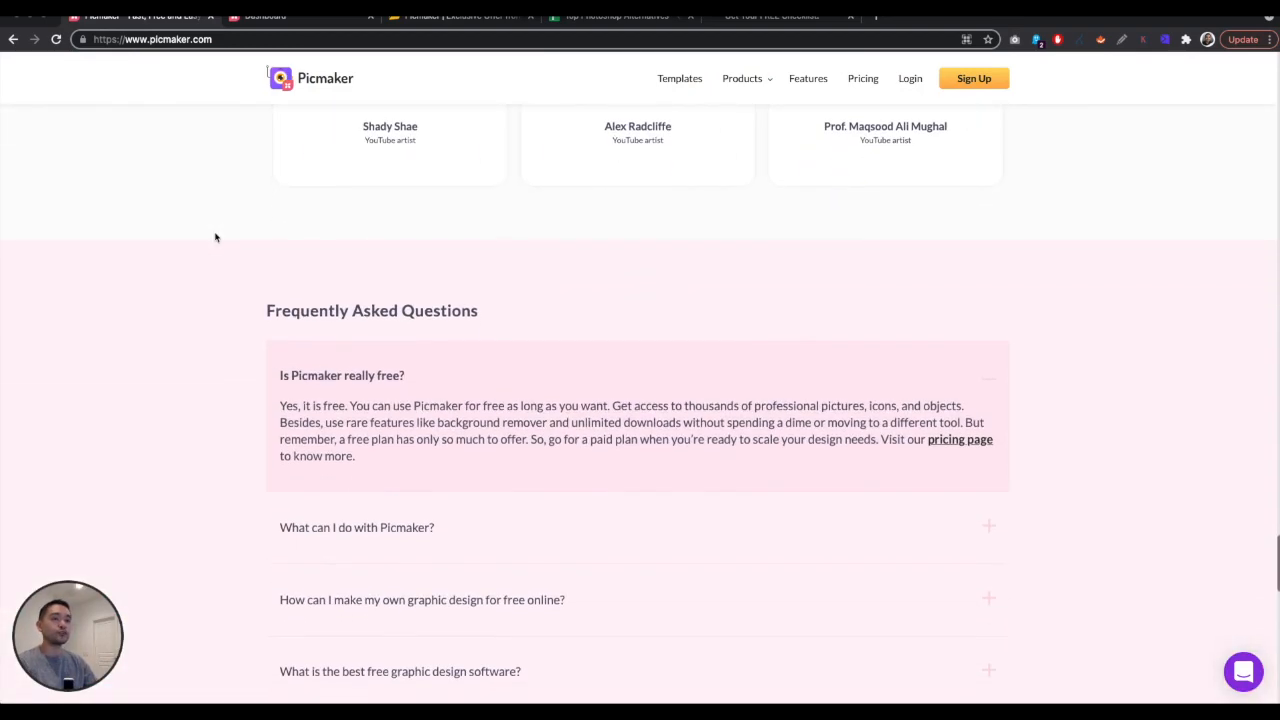
pyautogui.scroll(-5, 215, 238)
pyautogui.scroll(20, 215, 238)
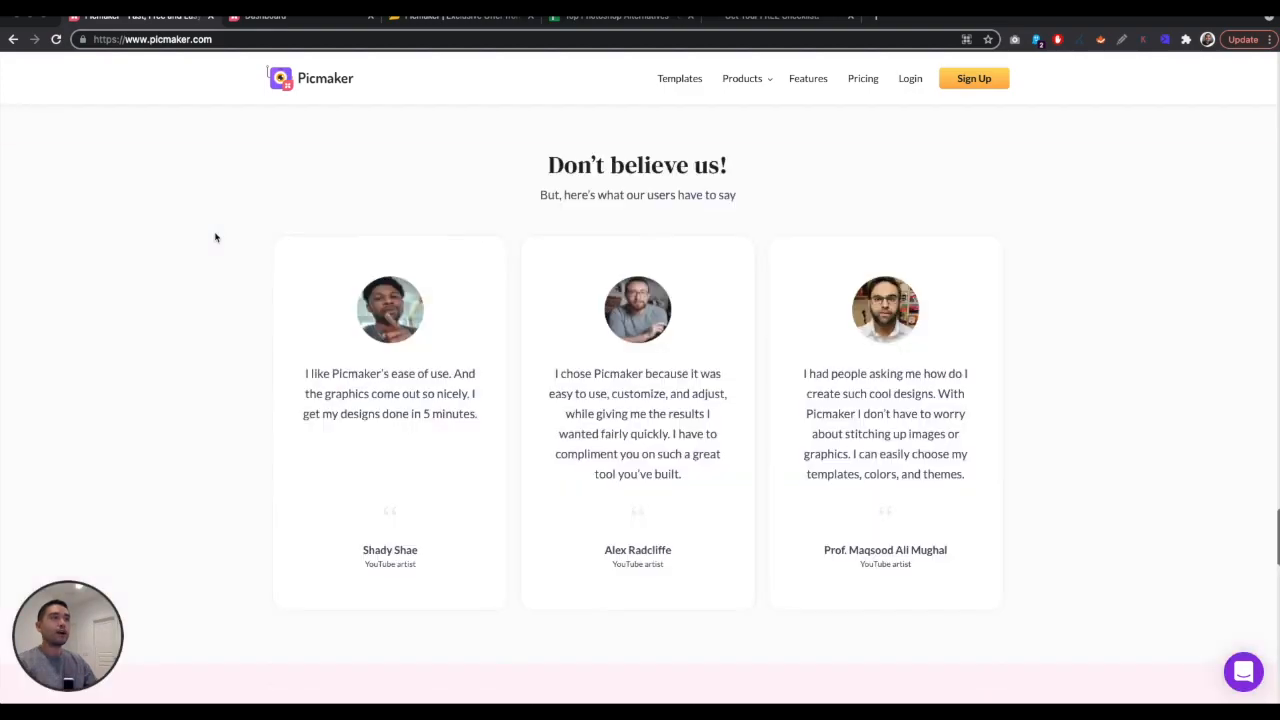
pyautogui.scroll(15, 214, 237)
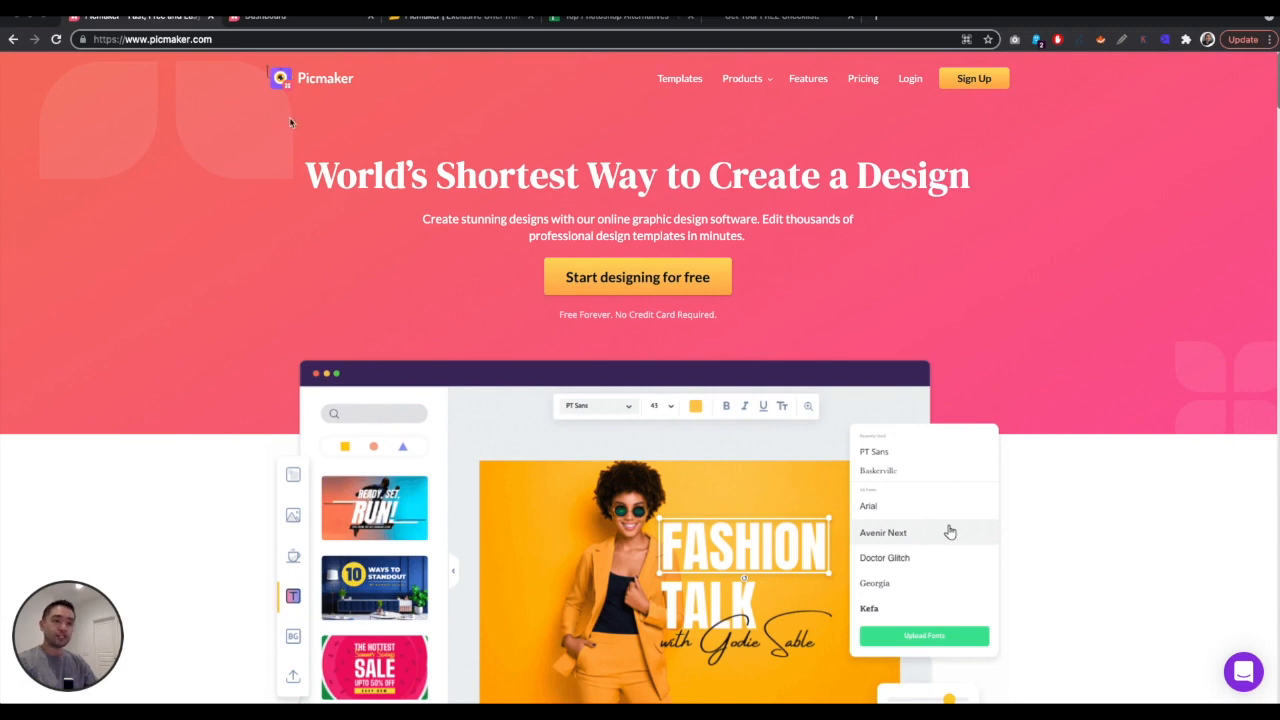
# Step: Switch to the Picmaker dashboard and open the recent project "Picmaker best features" in the editor
pyautogui.click(285, 20)
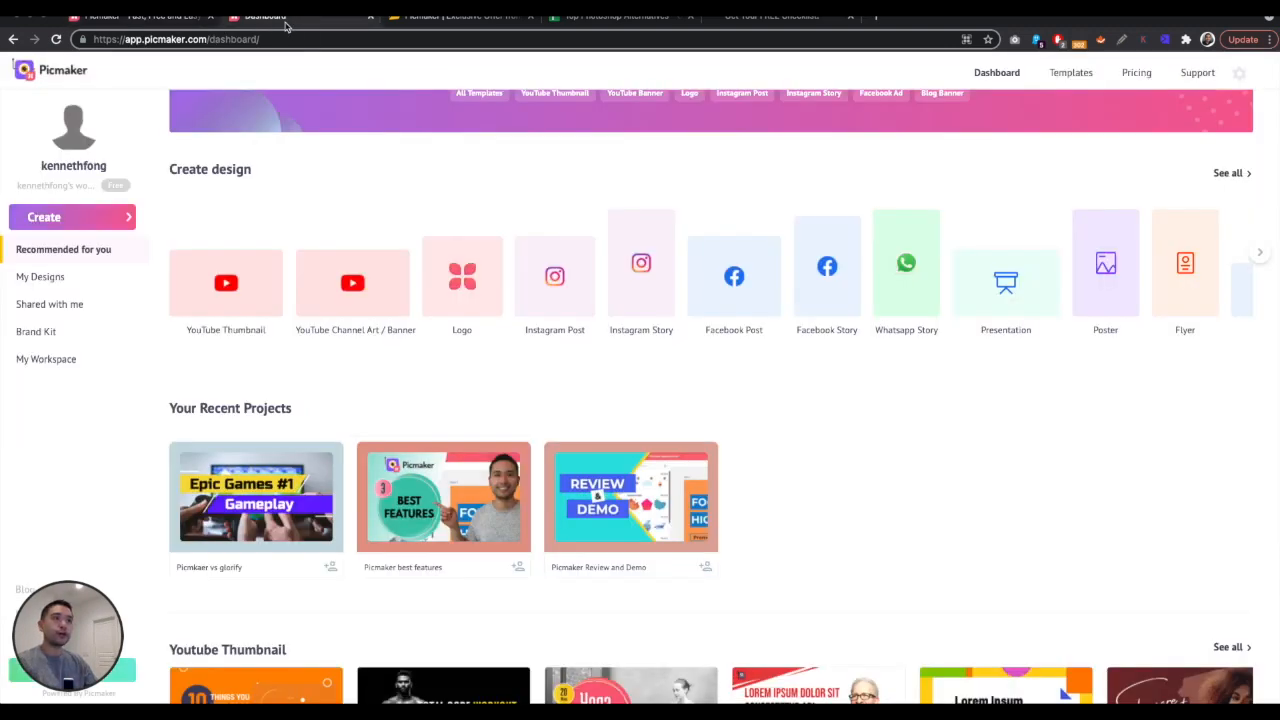
pyautogui.scroll(2, 325, 182)
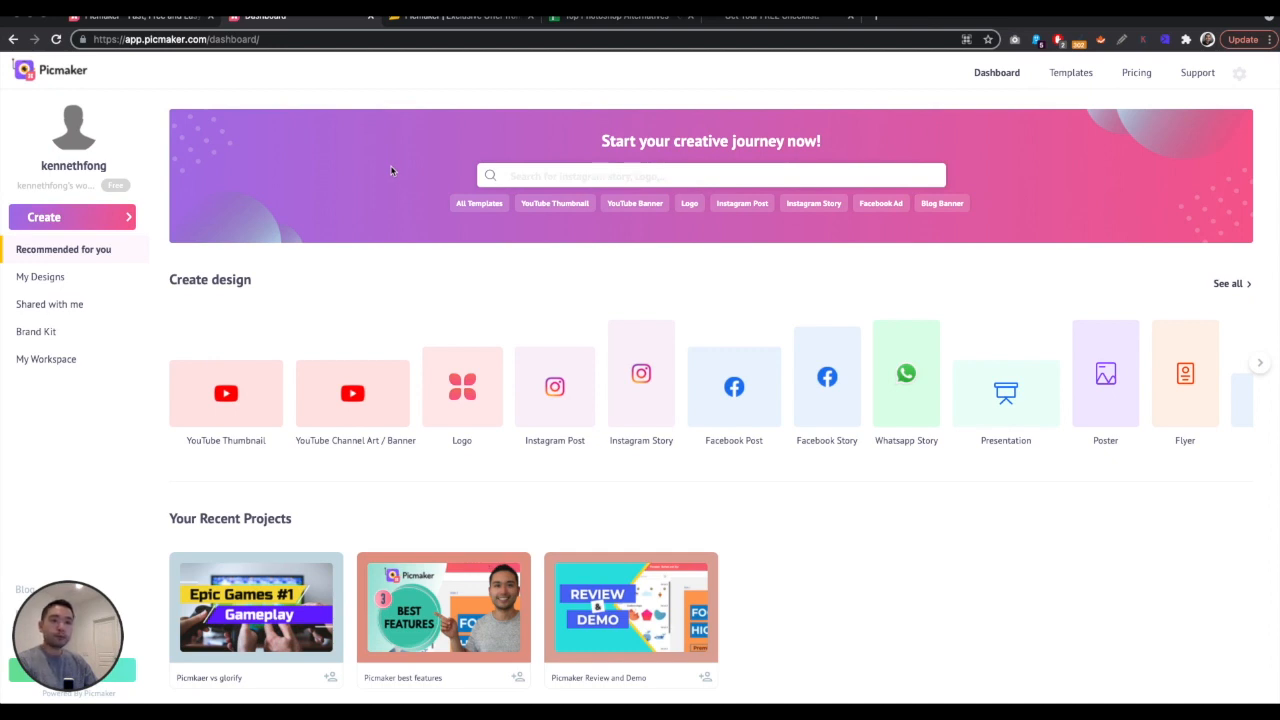
pyautogui.click(461, 582)
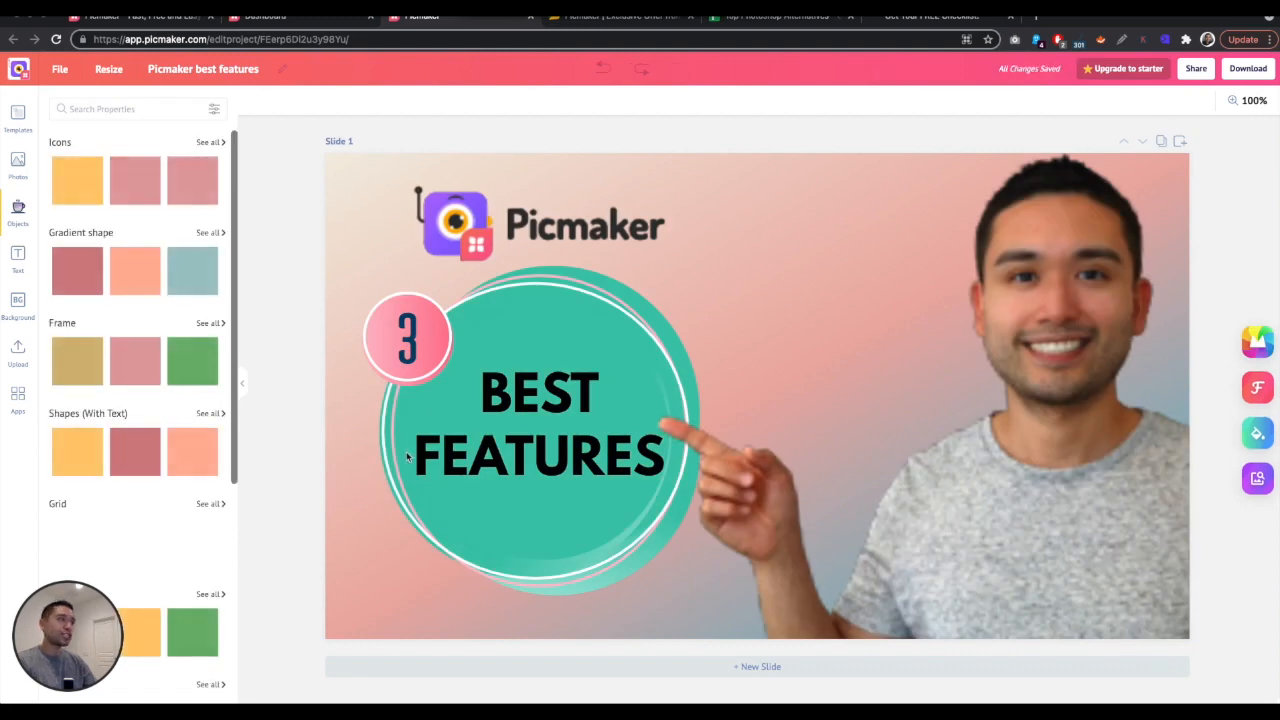
# Step: Select the Picmaker logo, the number badge and the green headline circle together and move them slightly down and left
pyautogui.click(1252, 100)
pyautogui.moveTo(1045, 135); pyautogui.dragTo(1027, 136)
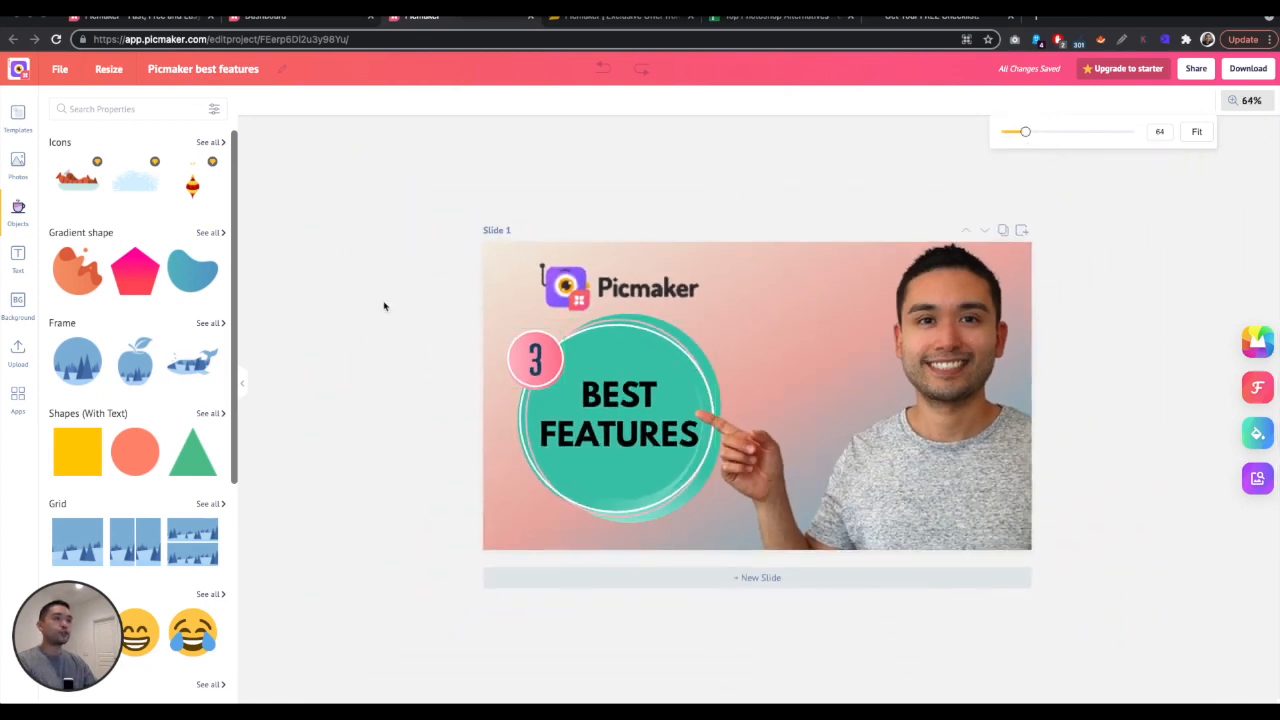
pyautogui.click(350, 306)
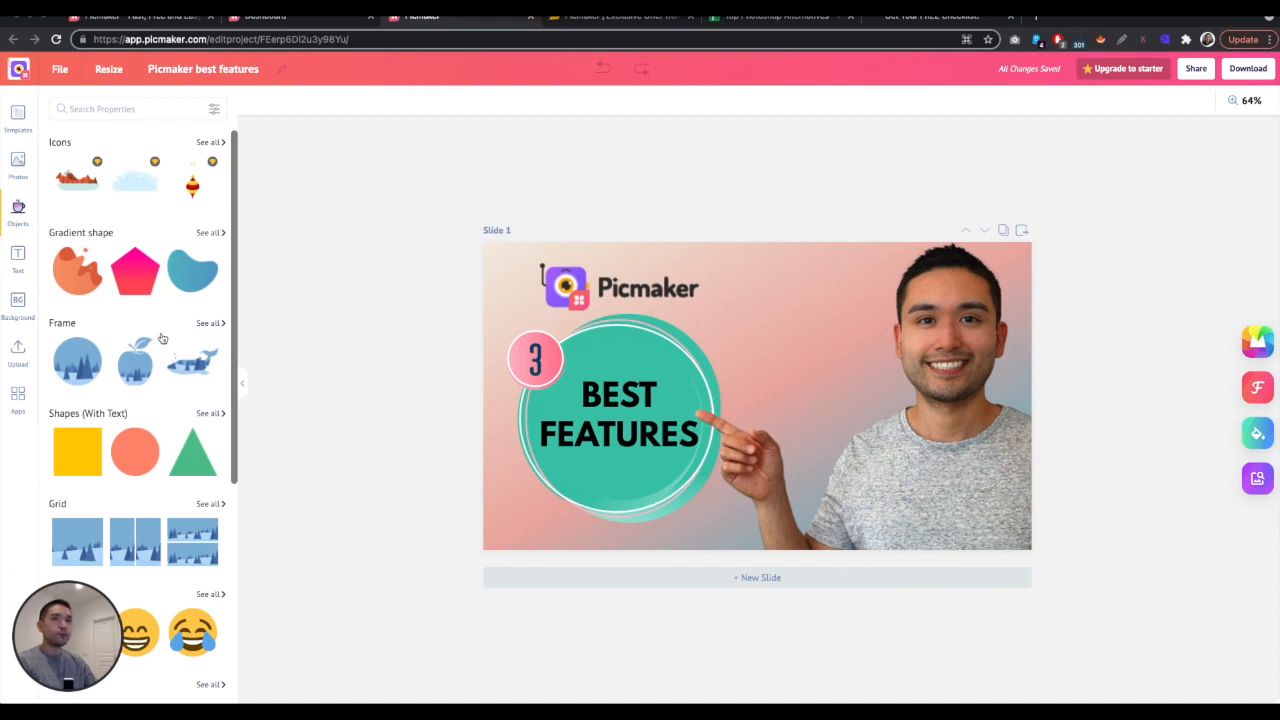
pyautogui.click(543, 364)
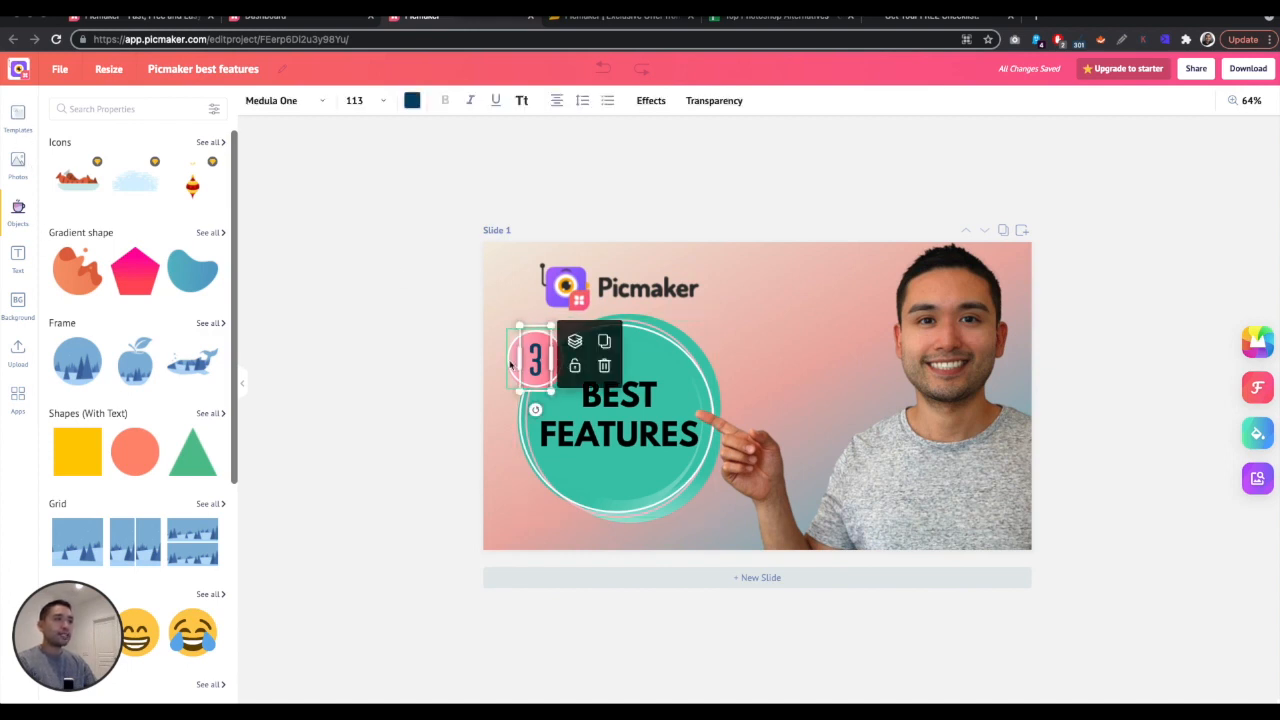
pyautogui.click(510, 365)
pyautogui.click(437, 517)
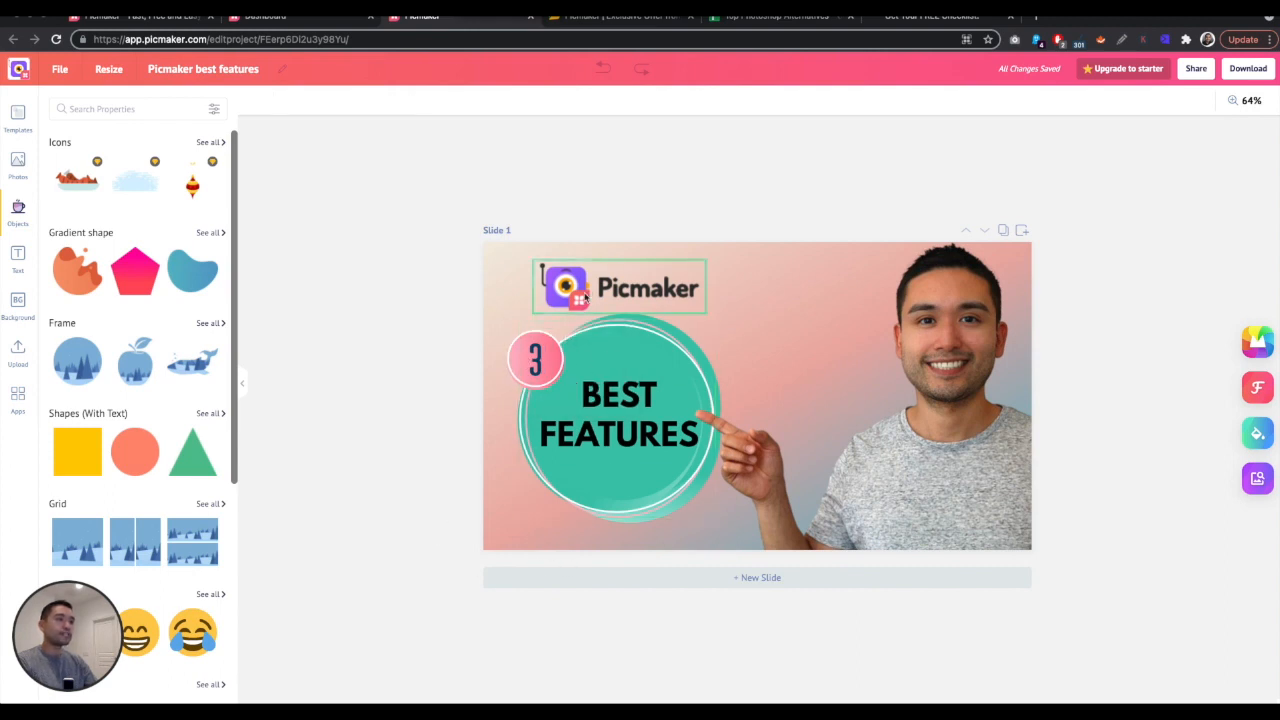
pyautogui.moveTo(596, 557); pyautogui.dragTo(458, 199)
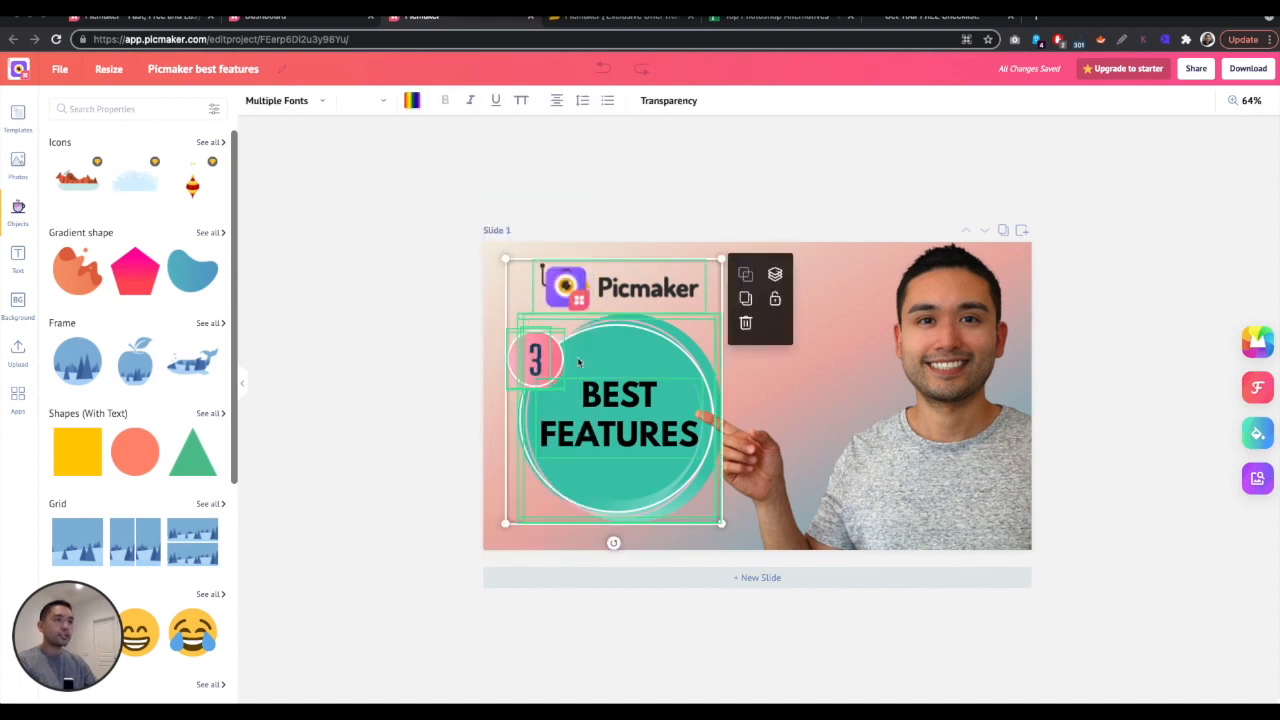
pyautogui.moveTo(591, 394)
pyautogui.mouseDown()
pyautogui.moveTo(735, 394)
pyautogui.moveTo(555, 394)
pyautogui.moveTo(584, 396)
pyautogui.mouseUp()
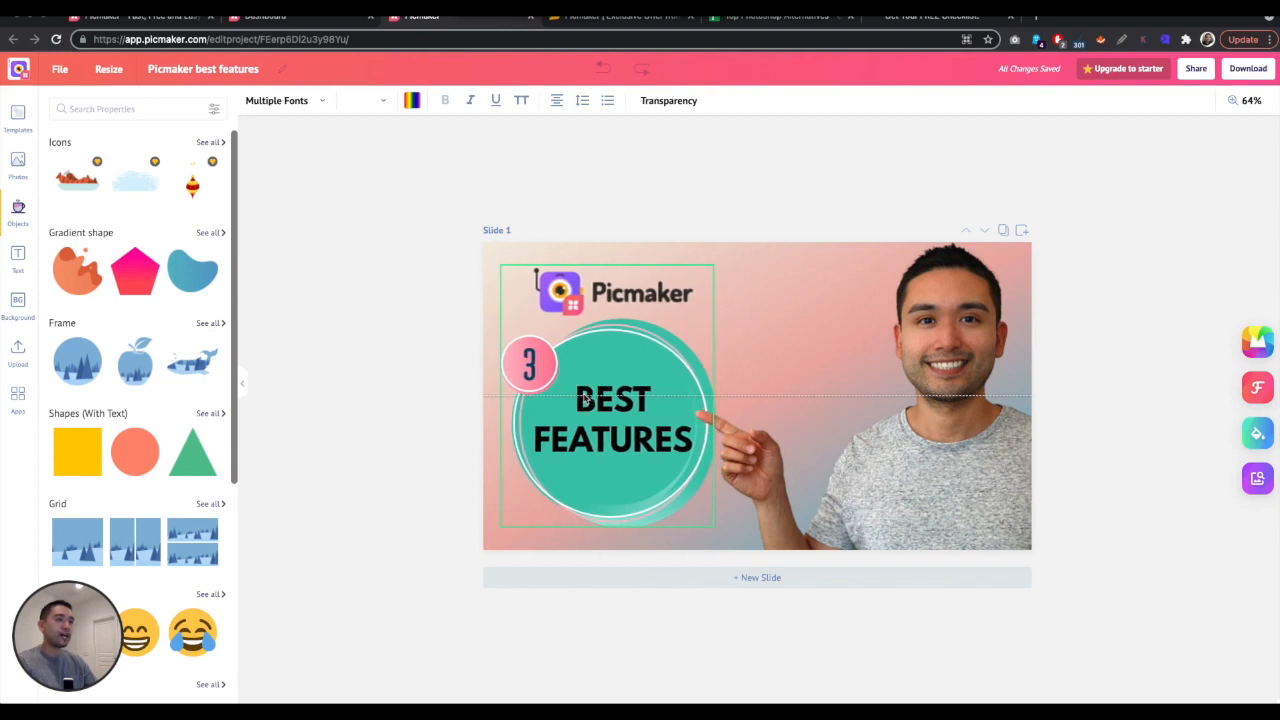
pyautogui.click(381, 345)
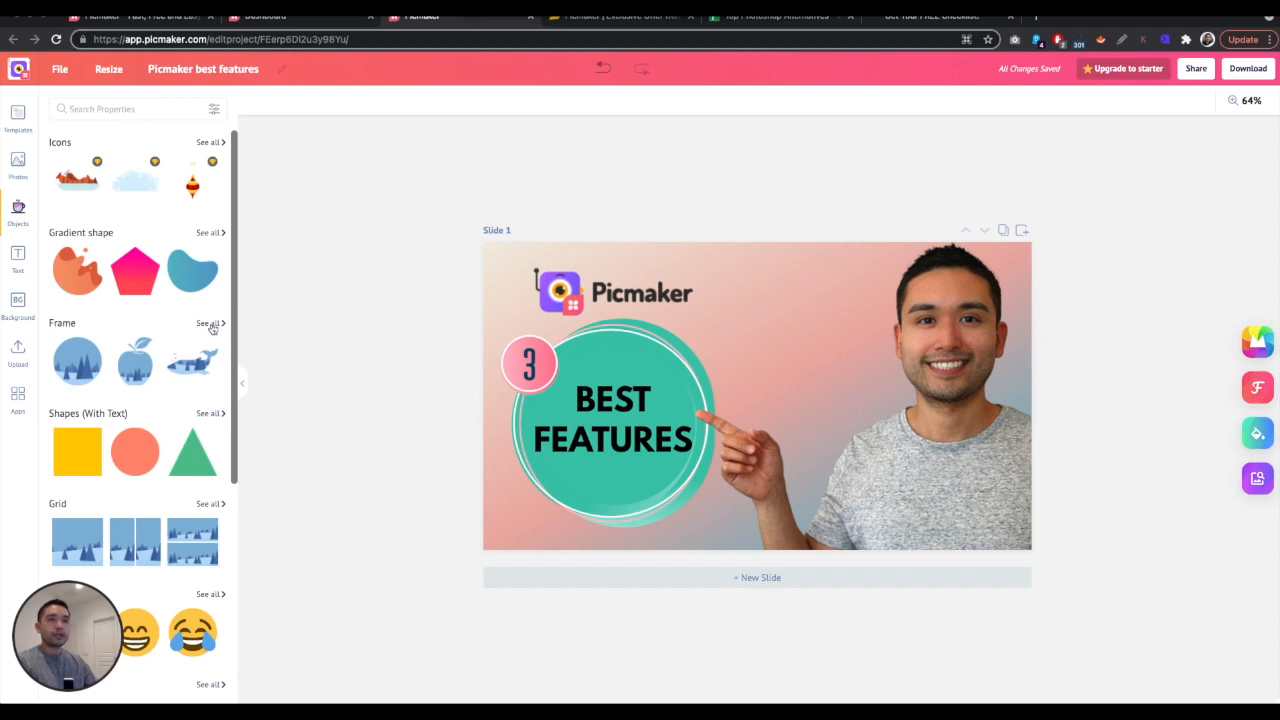
# Step: Insert the computer monitor frame from the Frame objects and move it right, over the man's cutout
pyautogui.click(209, 324)
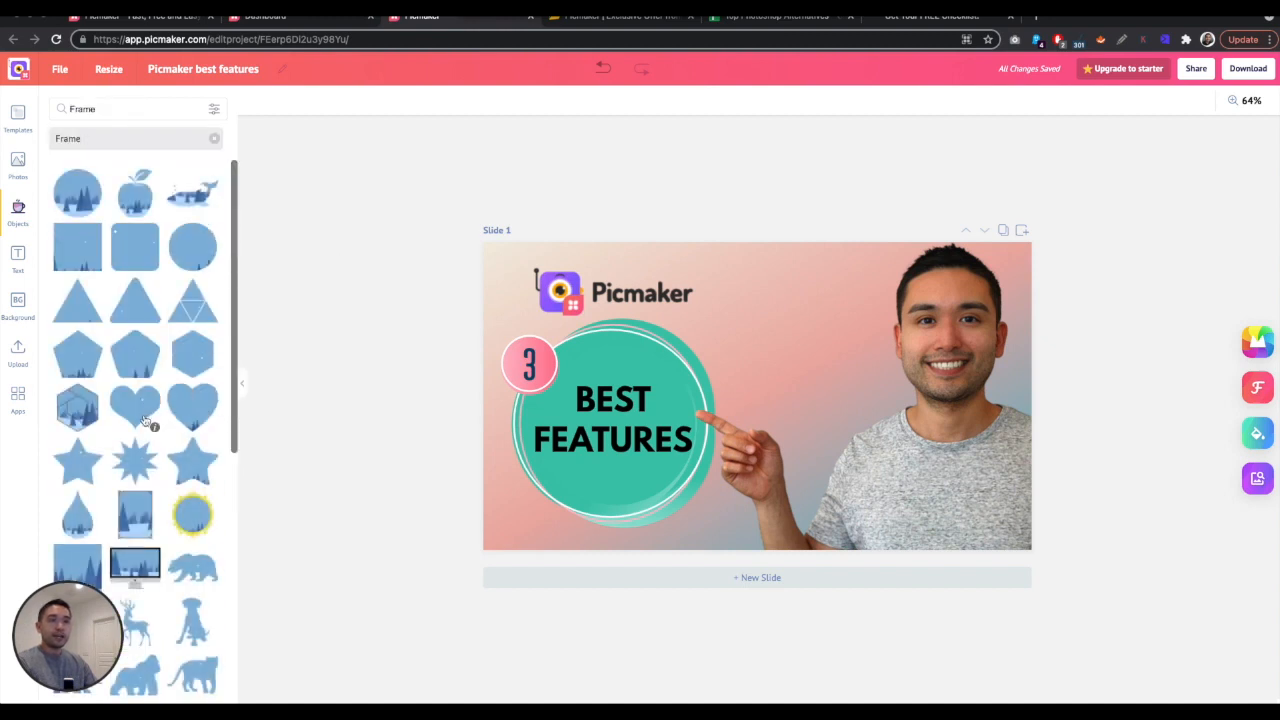
pyautogui.scroll(-3, 190, 405)
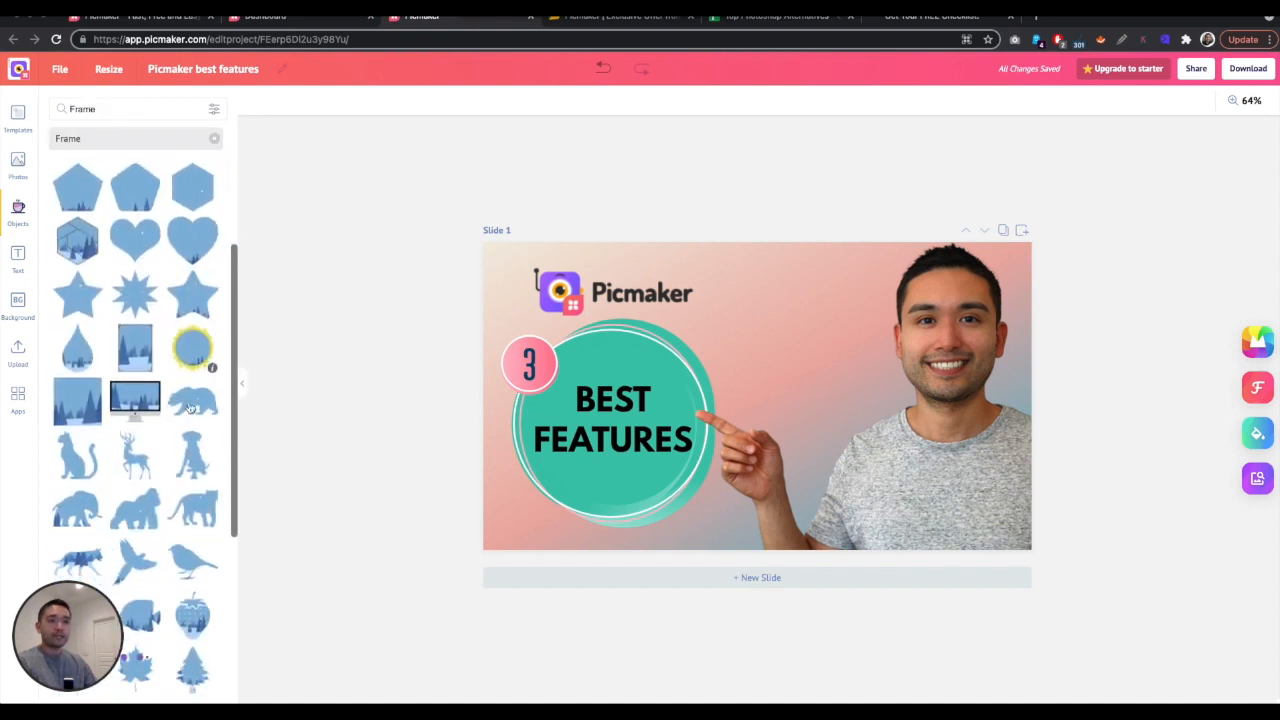
pyautogui.scroll(-1, 160, 390)
pyautogui.click(135, 367)
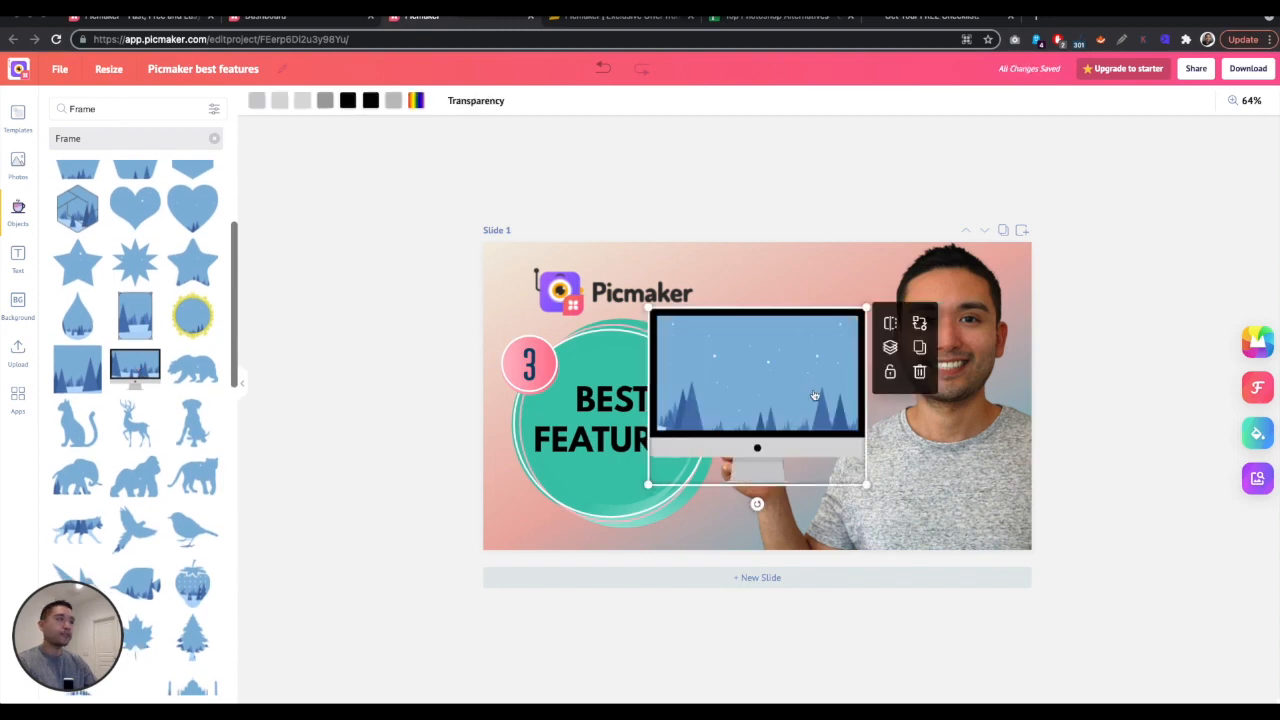
pyautogui.moveTo(791, 392); pyautogui.dragTo(887, 397)
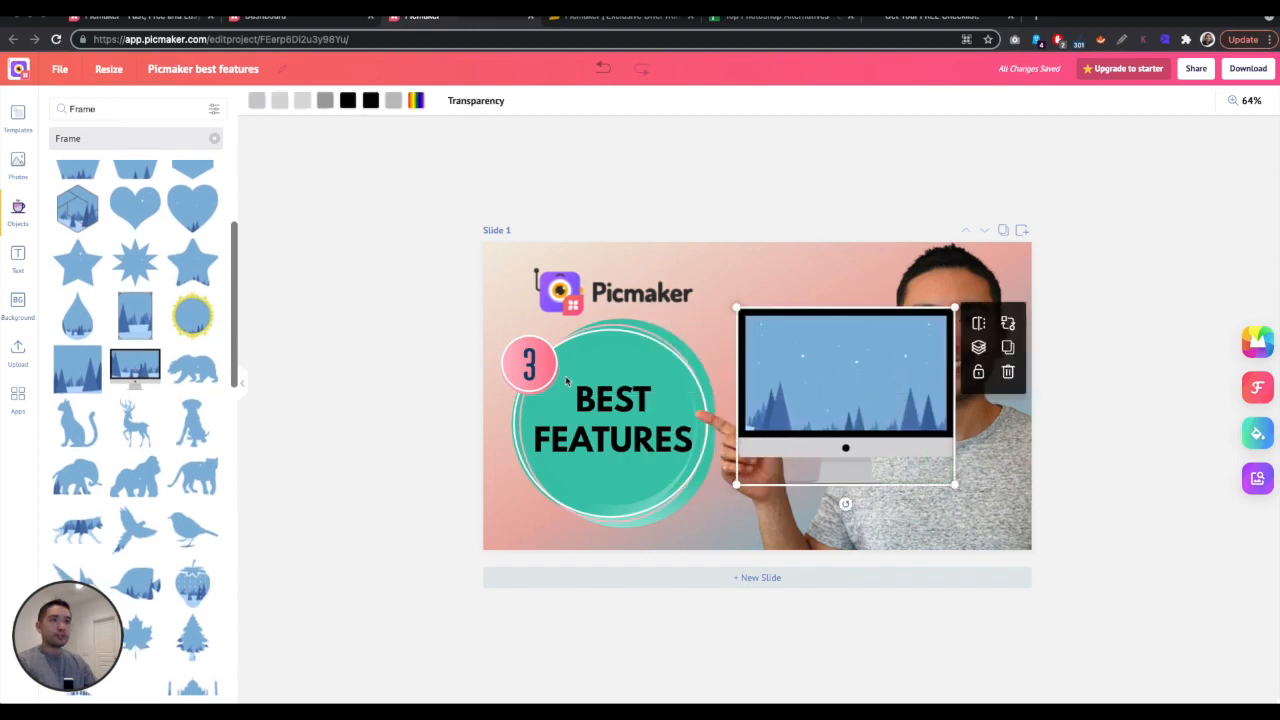
# Step: Fill the monitor frame with the uploaded football highlights screenshot and enlarge the frame to the slide's lower right
pyautogui.click(18, 350)
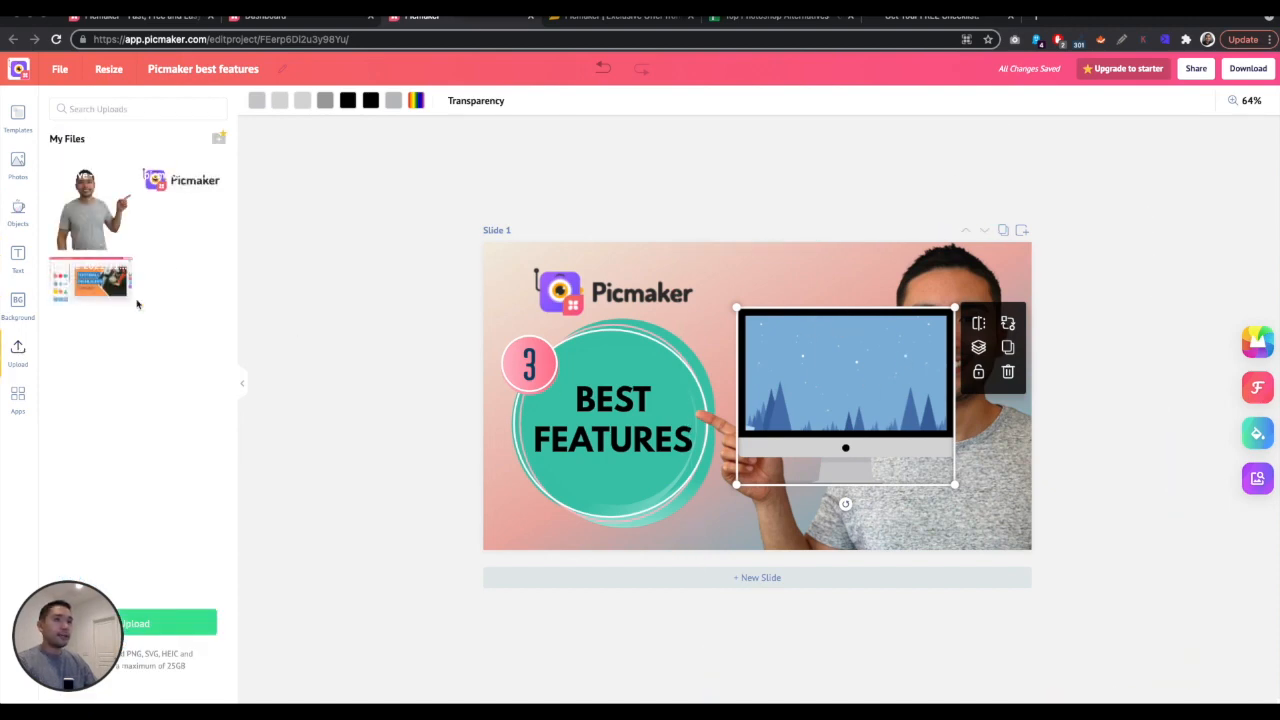
pyautogui.moveTo(86, 289); pyautogui.dragTo(812, 366)
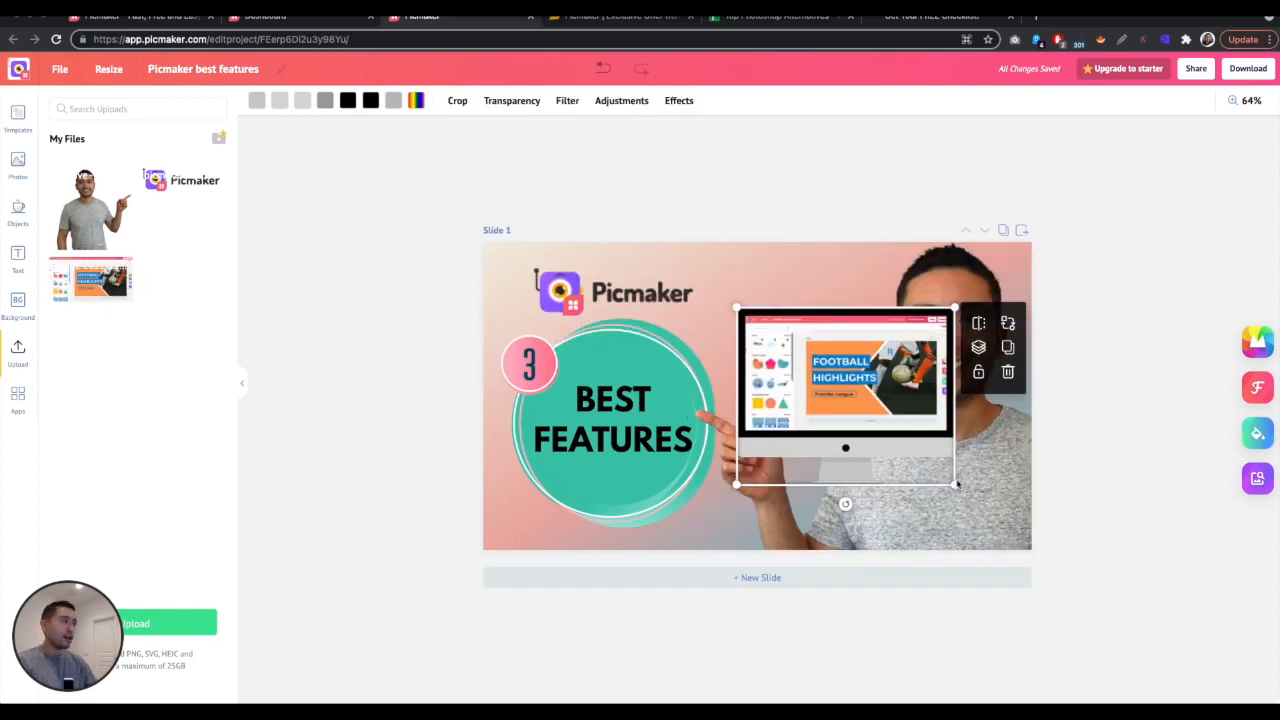
pyautogui.moveTo(957, 485); pyautogui.dragTo(1024, 555)
pyautogui.click(860, 148)
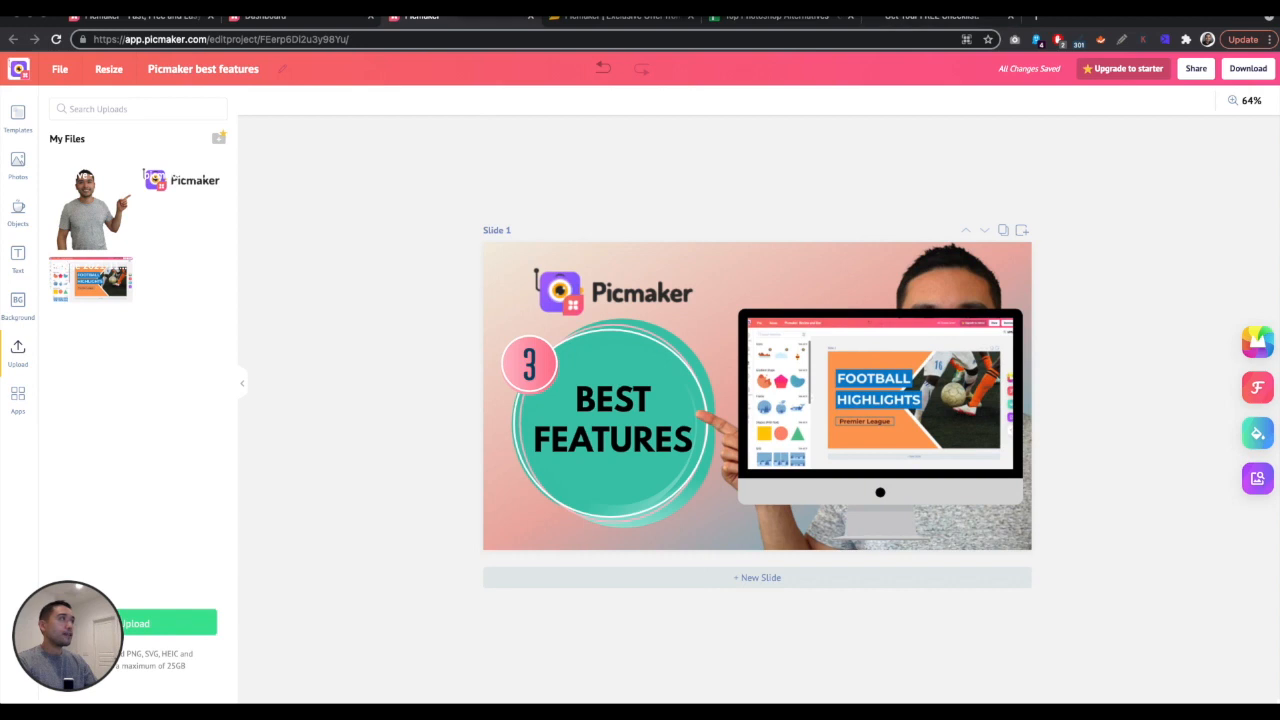
# Step: Upload the most recent CloudApp capture, "Image 2021-11-09 at 5.22.50 PM", to the project's My Files
pyautogui.click(1017, 7)
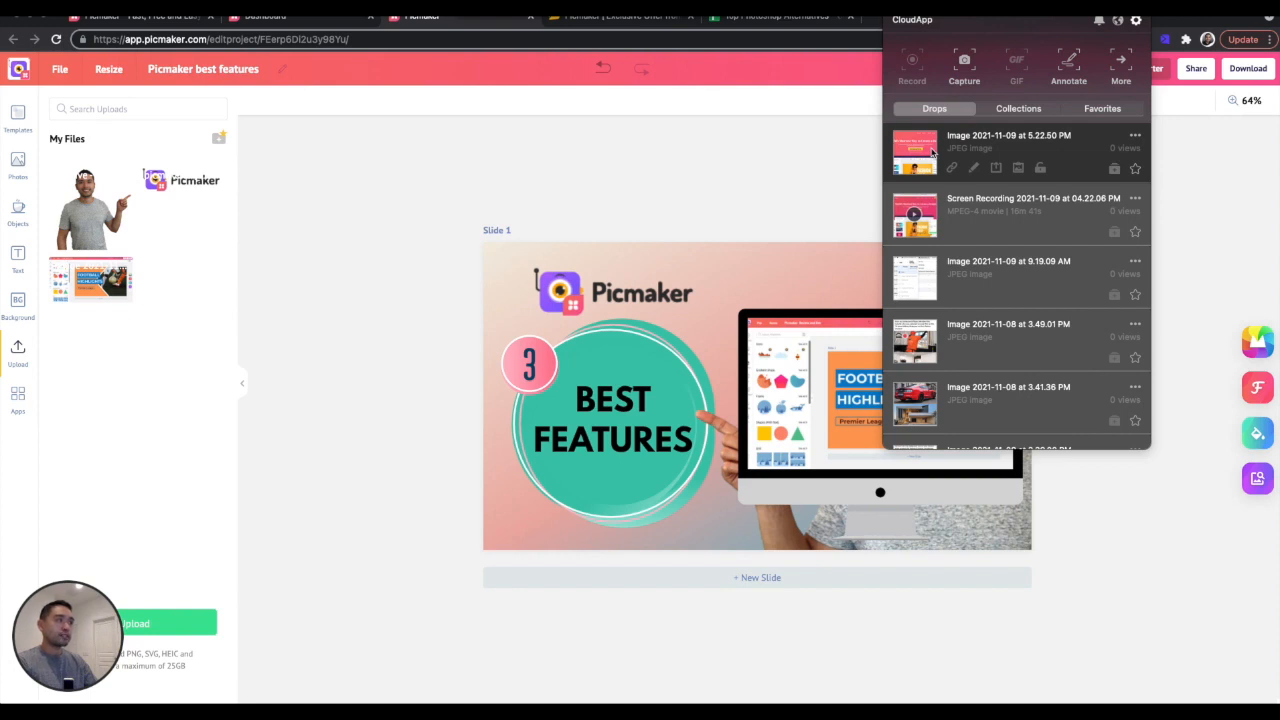
pyautogui.moveTo(925, 150); pyautogui.dragTo(108, 288)
pyautogui.click(380, 219)
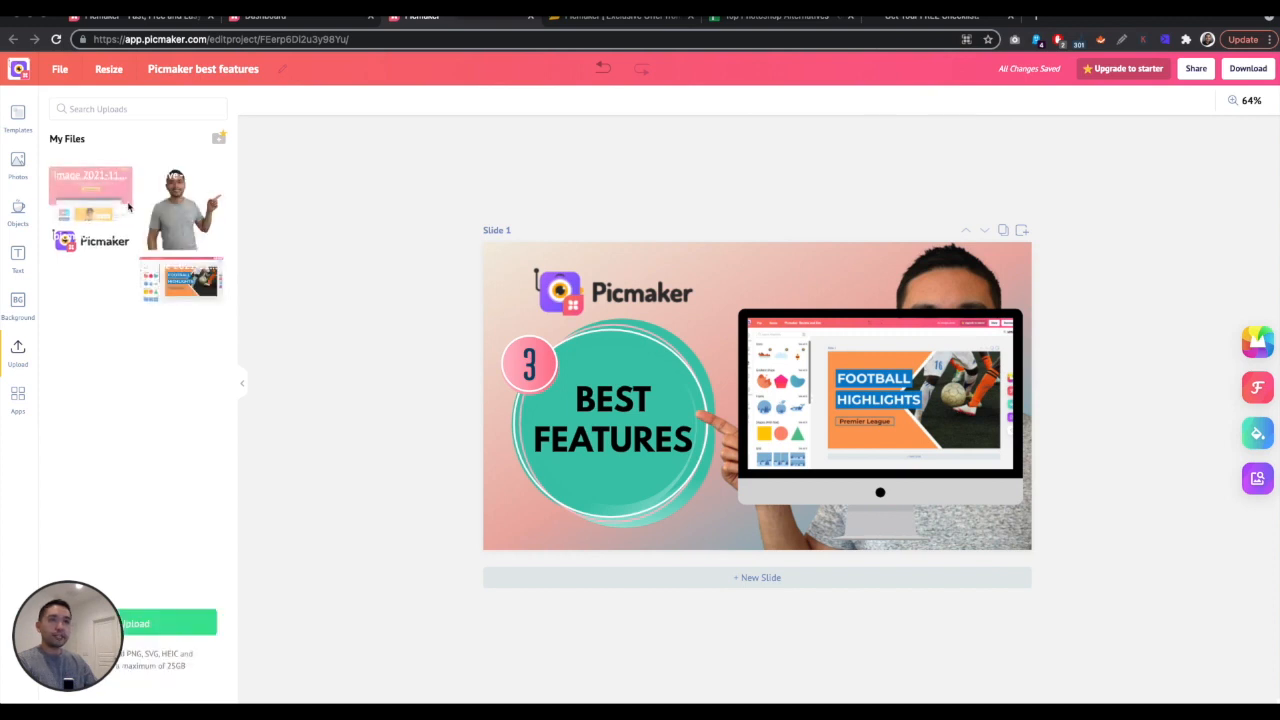
# Step: Replace the monitor frame's picture with the uploaded homepage screenshot and shift it down so the page header shows
pyautogui.moveTo(85, 200); pyautogui.dragTo(825, 365)
pyautogui.doubleClick(840, 367)
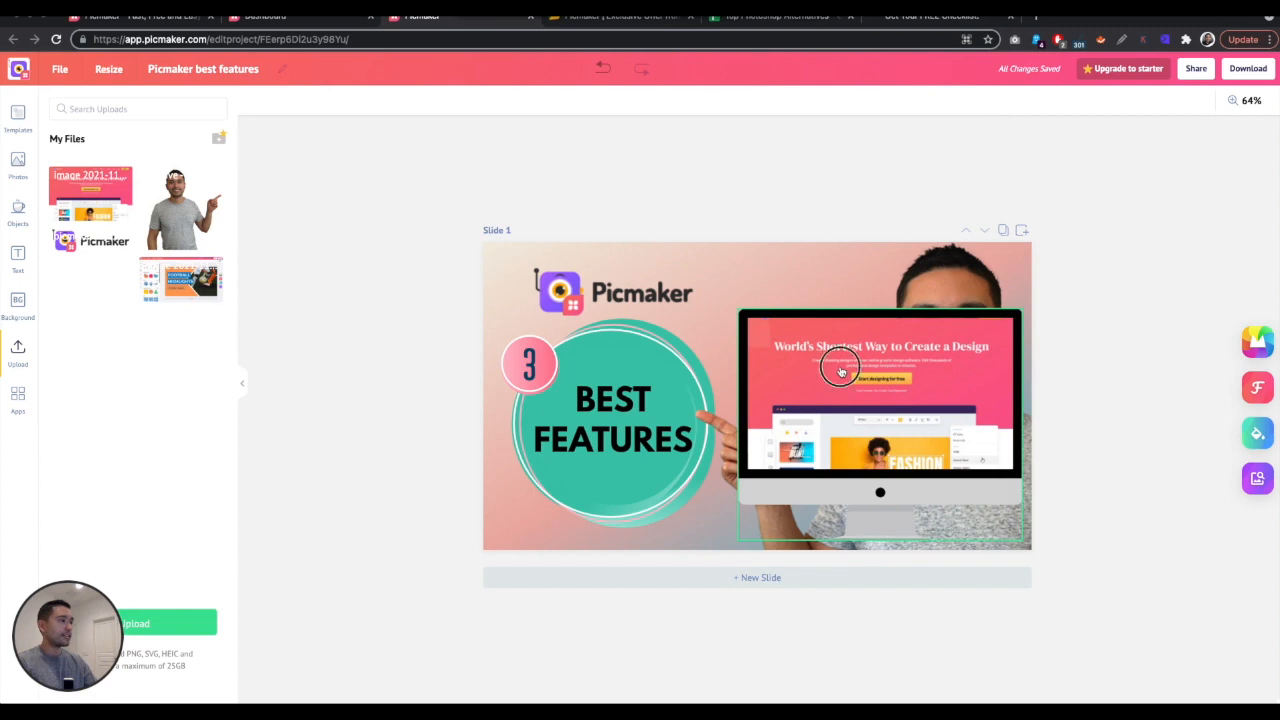
pyautogui.moveTo(932, 370); pyautogui.dragTo(932, 380)
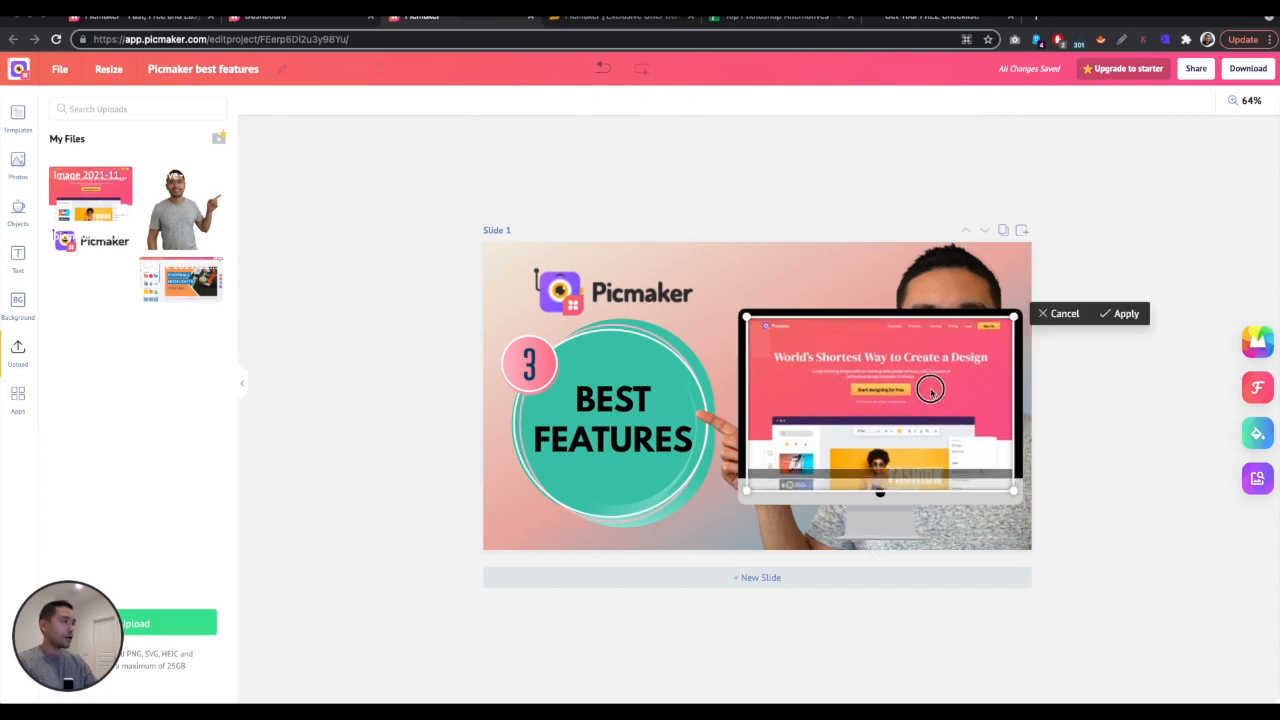
pyautogui.click(1120, 314)
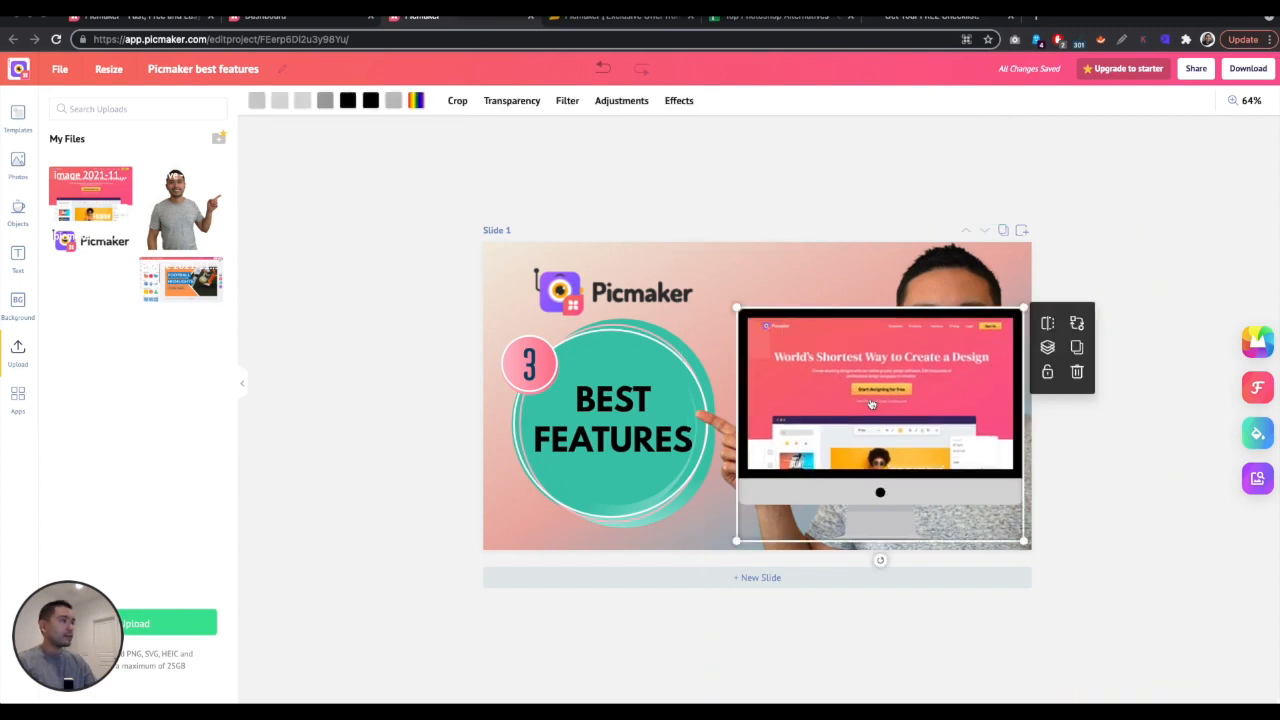
# Step: Enlarge the monitor frame past the slide's lower right edges and send it to the back, behind the man's cutout
pyautogui.moveTo(737, 541); pyautogui.dragTo(660, 670)
pyautogui.moveTo(857, 465)
pyautogui.mouseDown()
pyautogui.moveTo(908, 457)
pyautogui.moveTo(855, 464)
pyautogui.mouseUp()
pyautogui.moveTo(1030, 595); pyautogui.dragTo(1154, 694)
pyautogui.moveTo(920, 466); pyautogui.dragTo(944, 462)
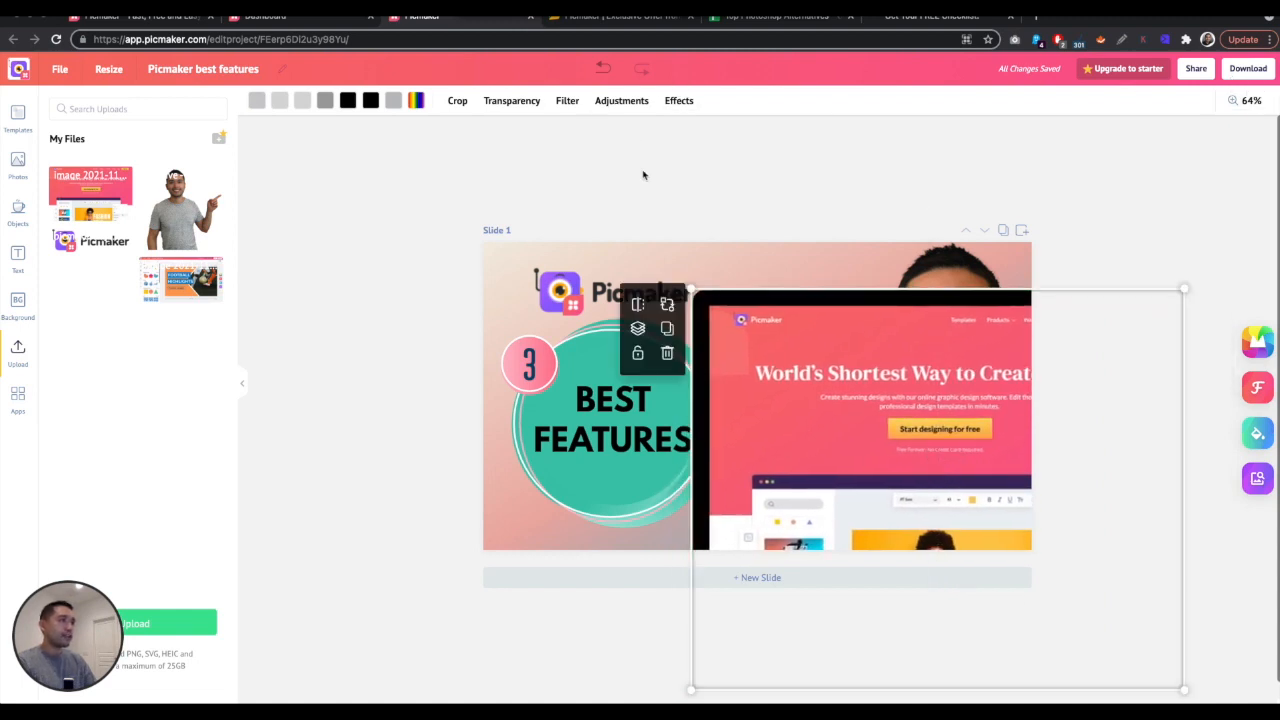
pyautogui.click(638, 328)
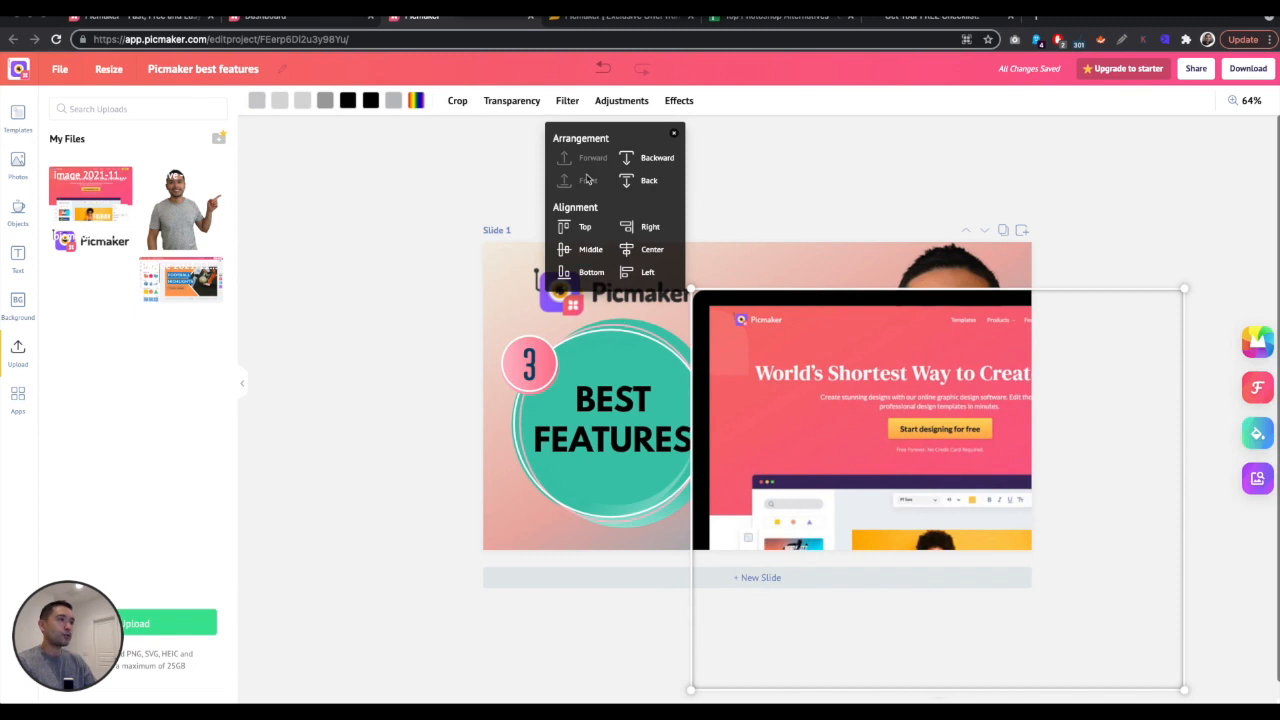
pyautogui.click(632, 183)
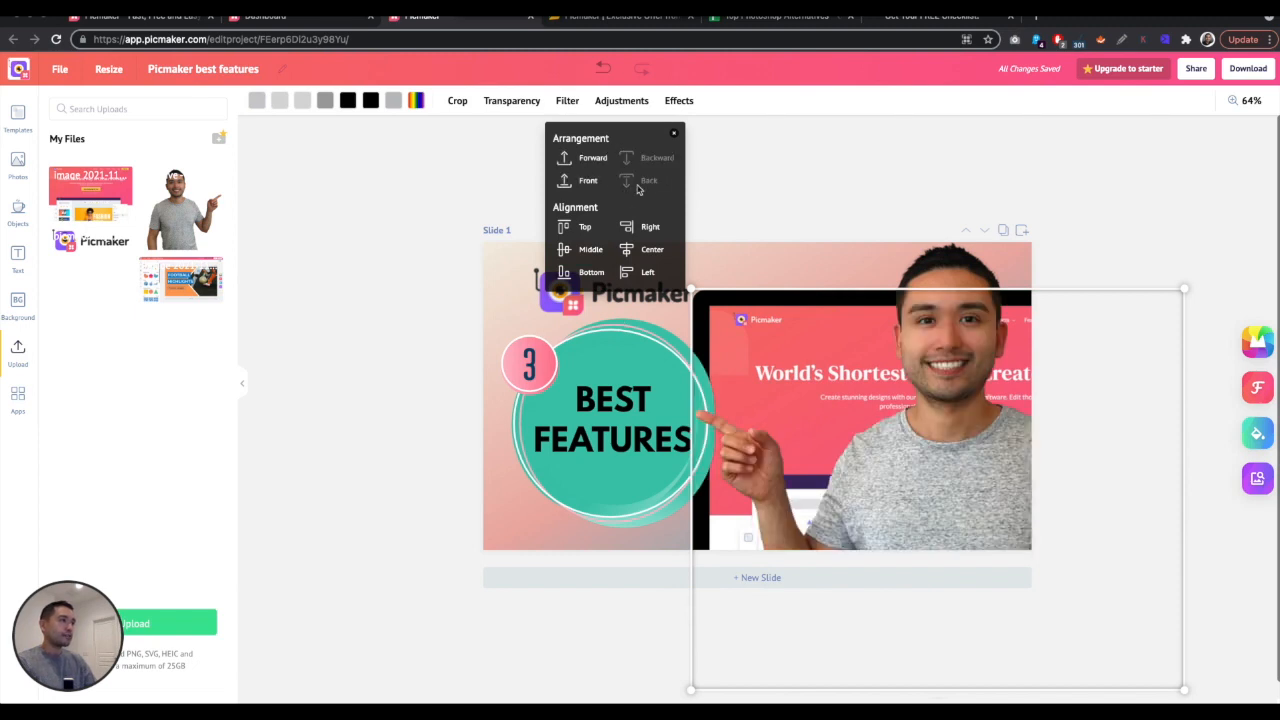
# Step: Nudge the monitor frame up and right, and move the man's cutout right, partly off the slide
pyautogui.click(812, 218)
pyautogui.moveTo(815, 330); pyautogui.dragTo(845, 320)
pyautogui.moveTo(703, 318); pyautogui.dragTo(729, 305)
pyautogui.moveTo(974, 270); pyautogui.dragTo(1063, 277)
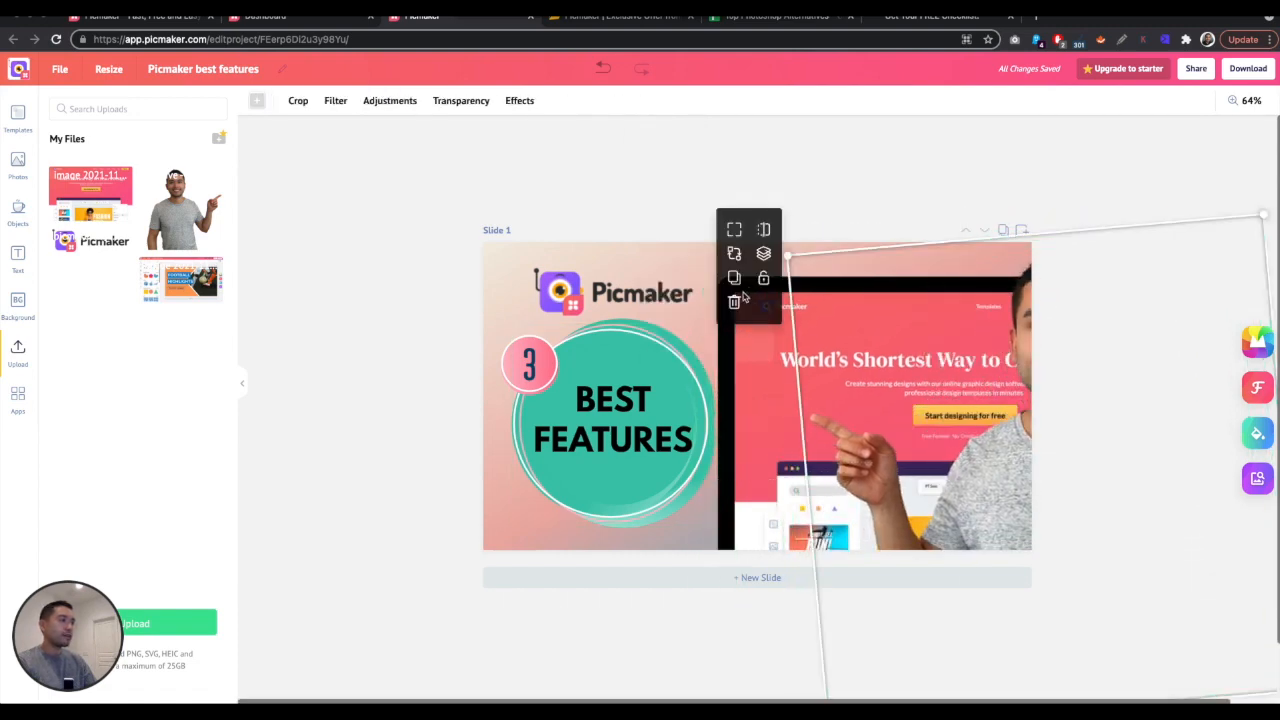
# Step: Delete the monitor frame from the slide
pyautogui.click(739, 376)
pyautogui.click(693, 341)
pyautogui.click(693, 342)
pyautogui.click(693, 342)
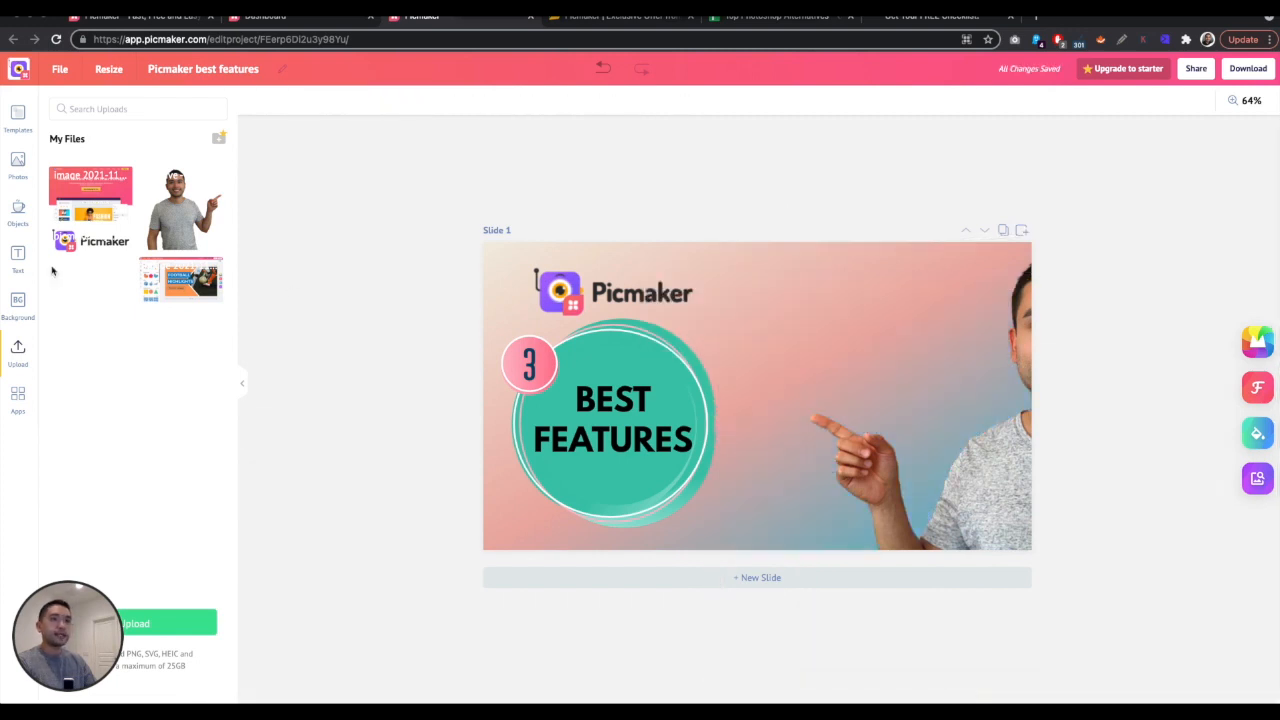
# Step: Look through the Frame object category, from basic shapes to the letter, word, collage and map frames
pyautogui.click(18, 210)
pyautogui.click(210, 214)
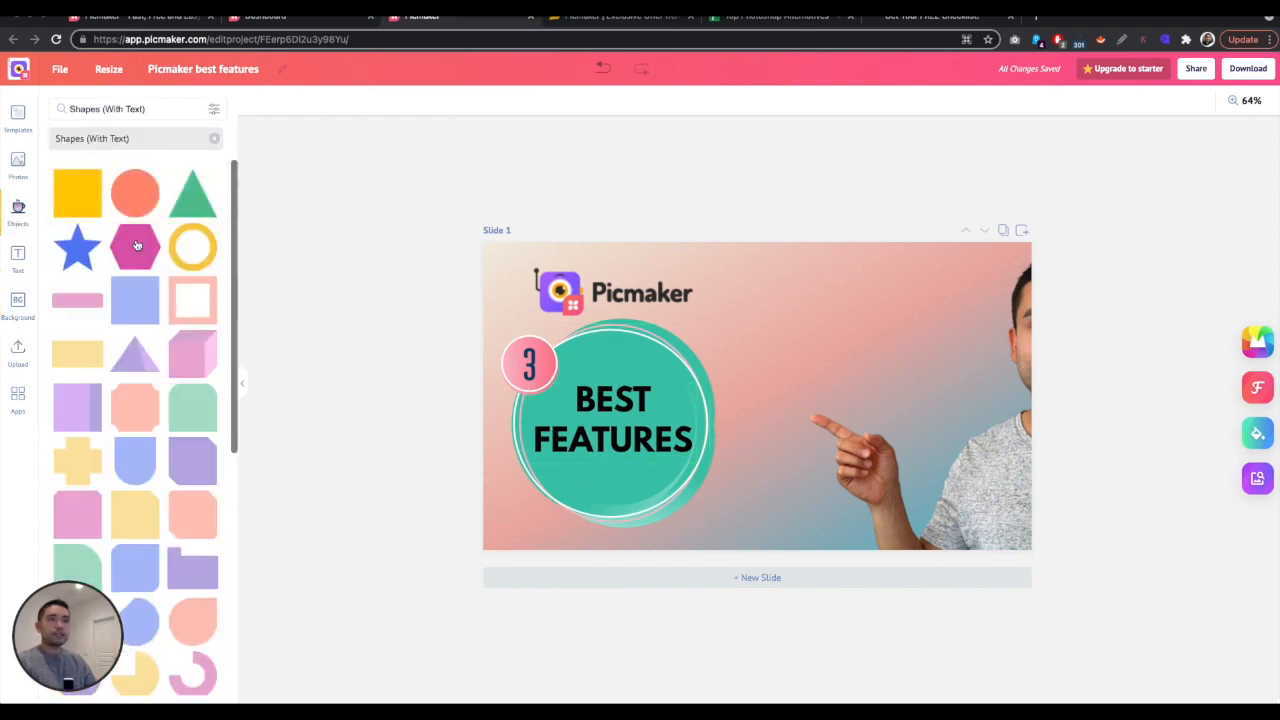
pyautogui.click(214, 138)
pyautogui.click(209, 322)
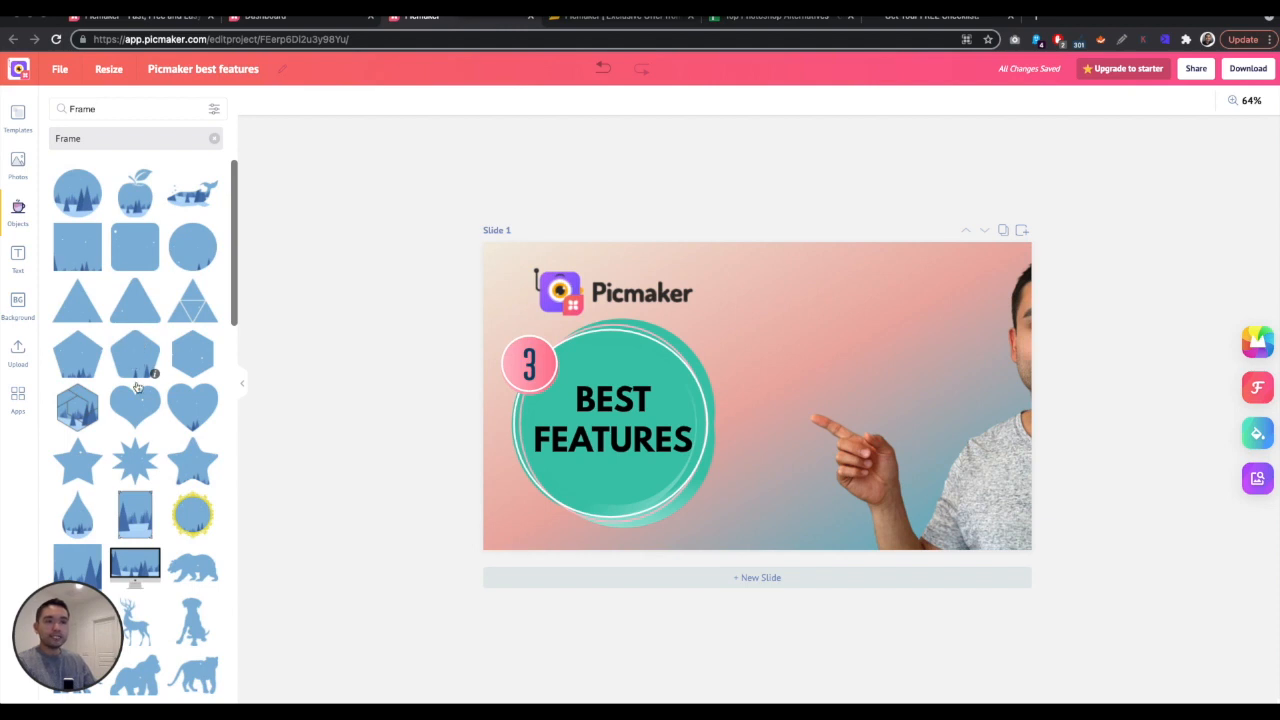
pyautogui.scroll(-2, 140, 370)
pyautogui.scroll(1, 158, 340)
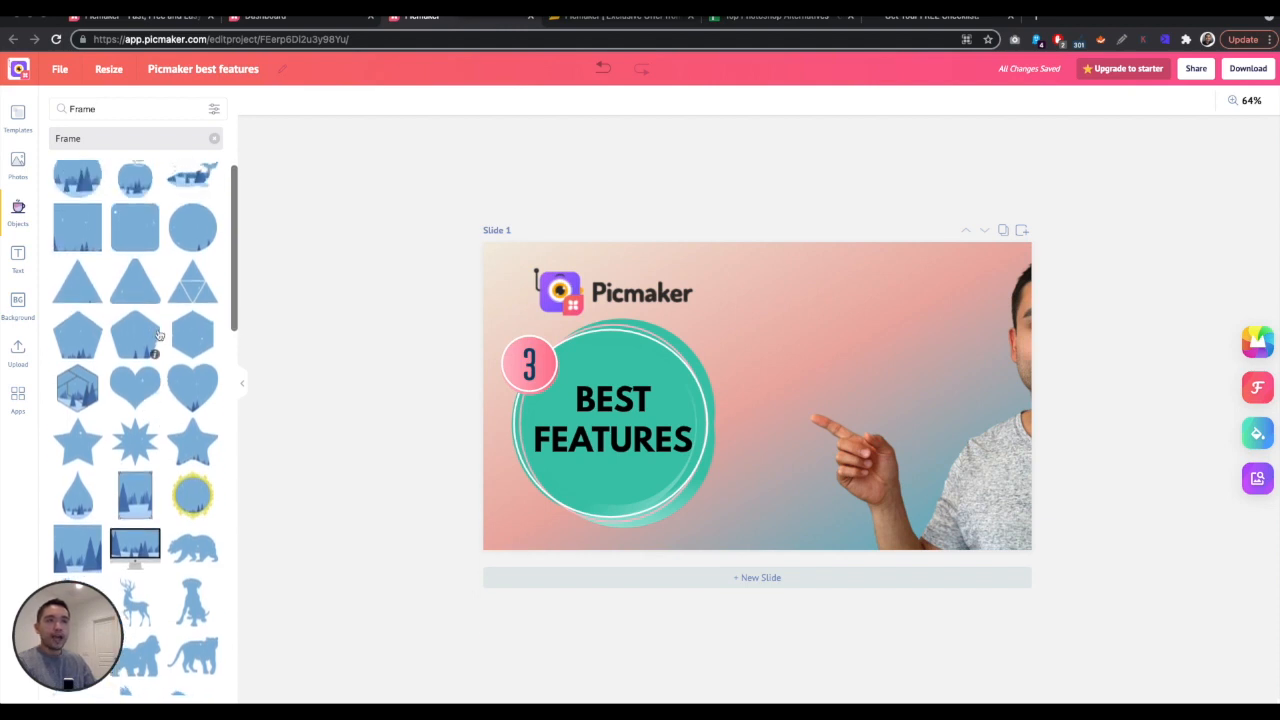
pyautogui.scroll(-15, 158, 336)
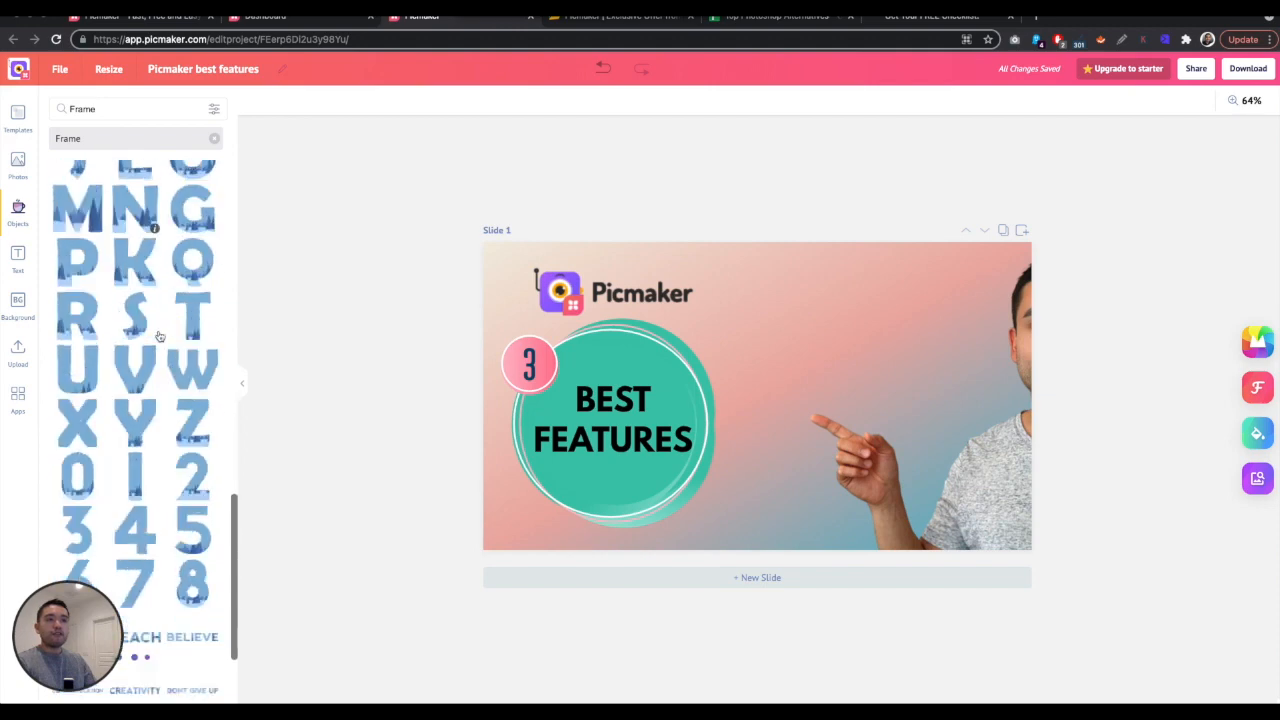
pyautogui.scroll(-1, 158, 336)
pyautogui.scroll(-4, 143, 463)
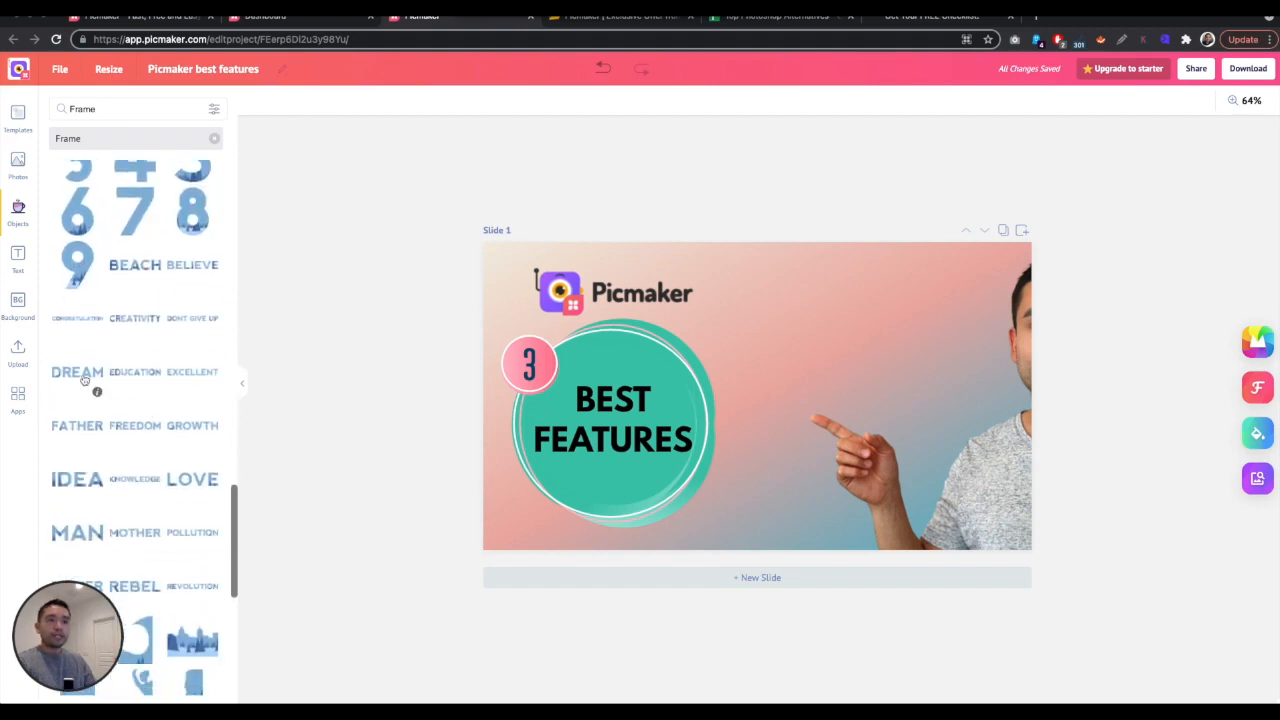
pyautogui.scroll(-2, 190, 387)
pyautogui.scroll(-6, 190, 387)
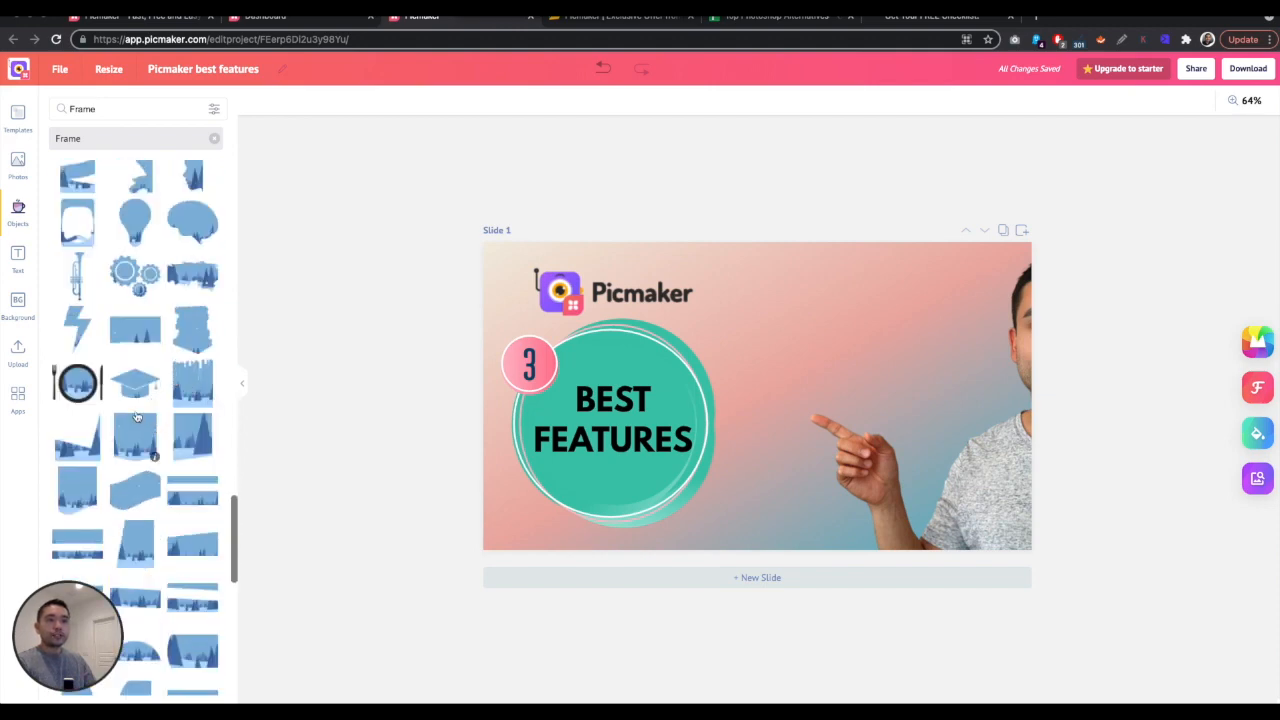
pyautogui.scroll(-3, 155, 494)
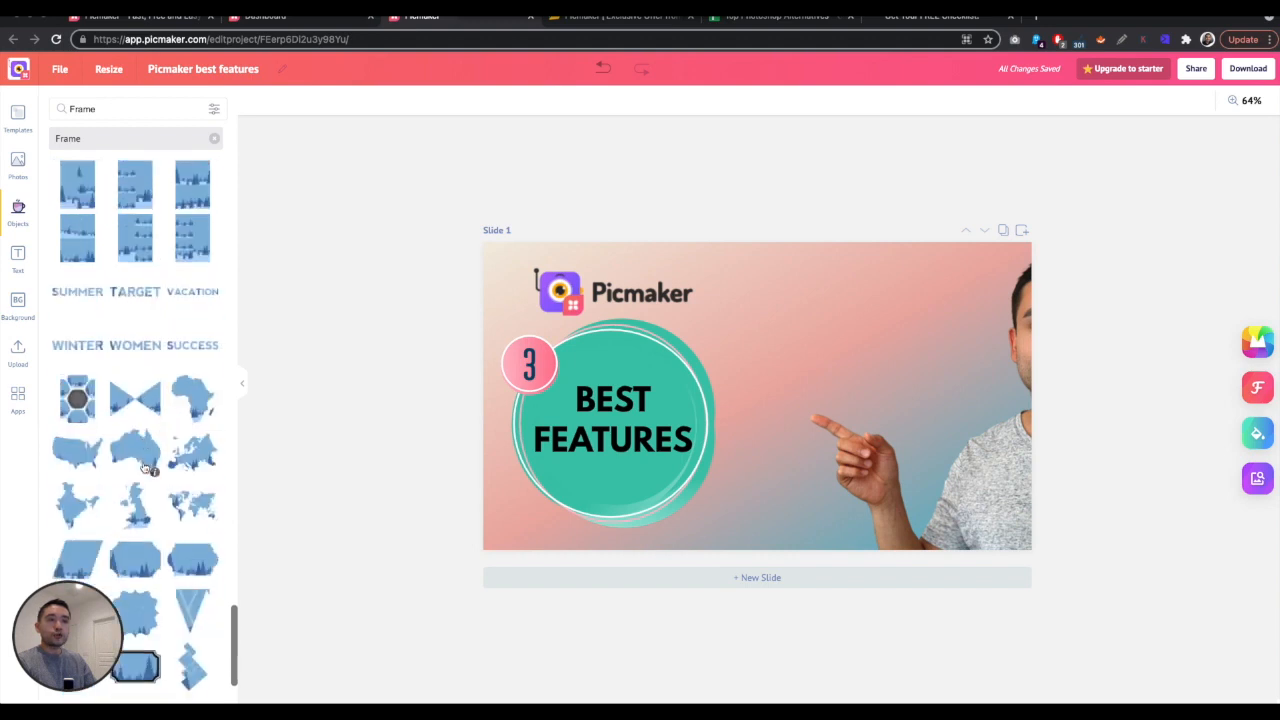
pyautogui.scroll(-1, 104, 432)
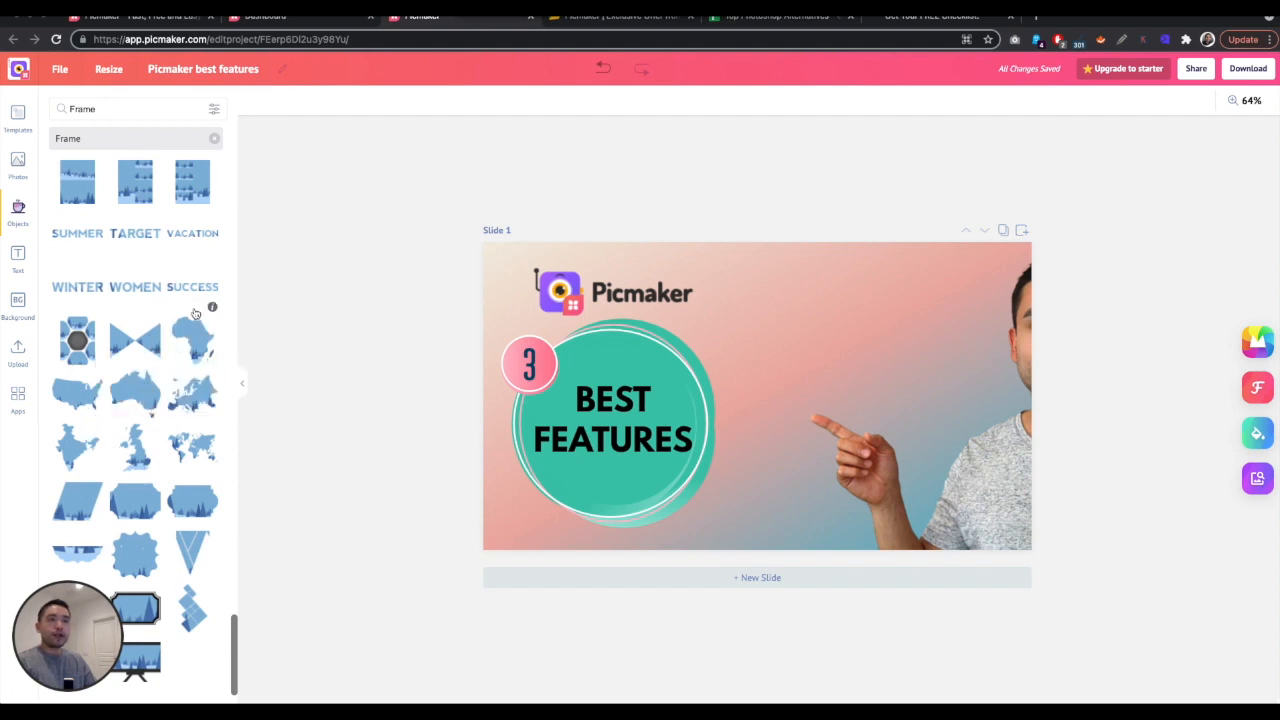
pyautogui.scroll(5, 195, 313)
pyautogui.scroll(6, 195, 313)
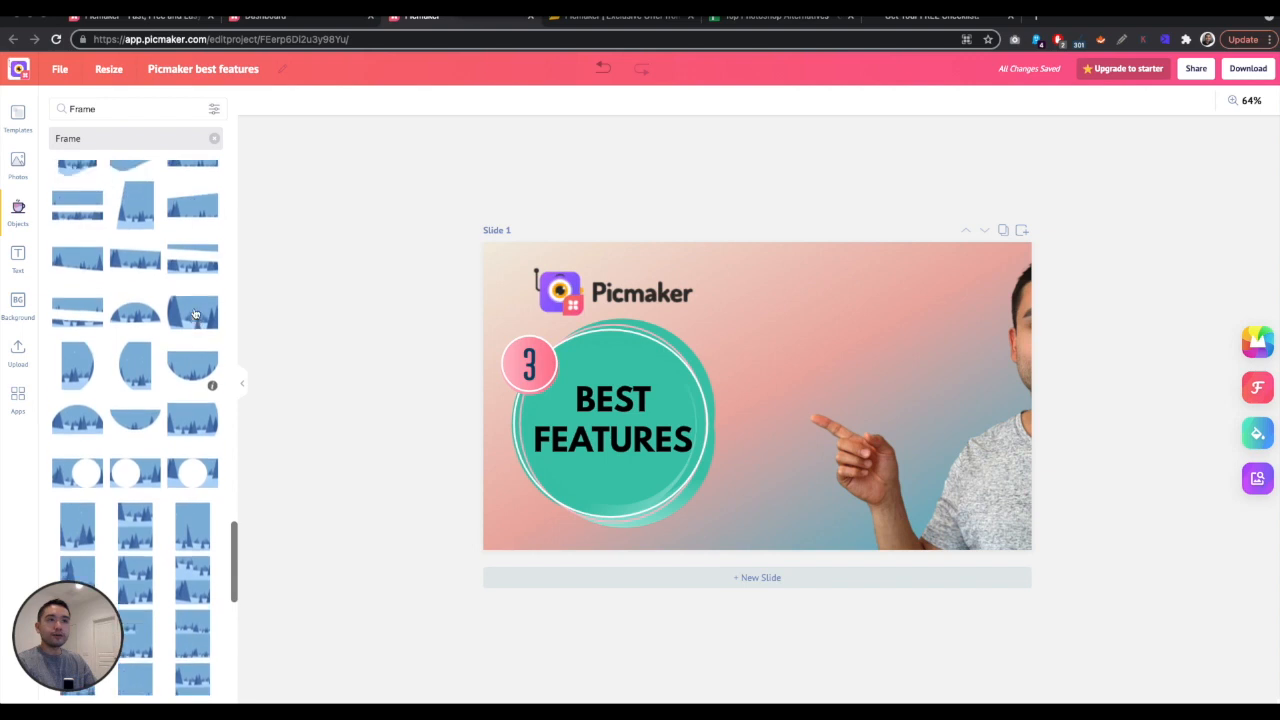
# Step: Add the picture frame with the curved left edge and enlarge it to cover the slide's right half, past its edge
pyautogui.click(195, 316)
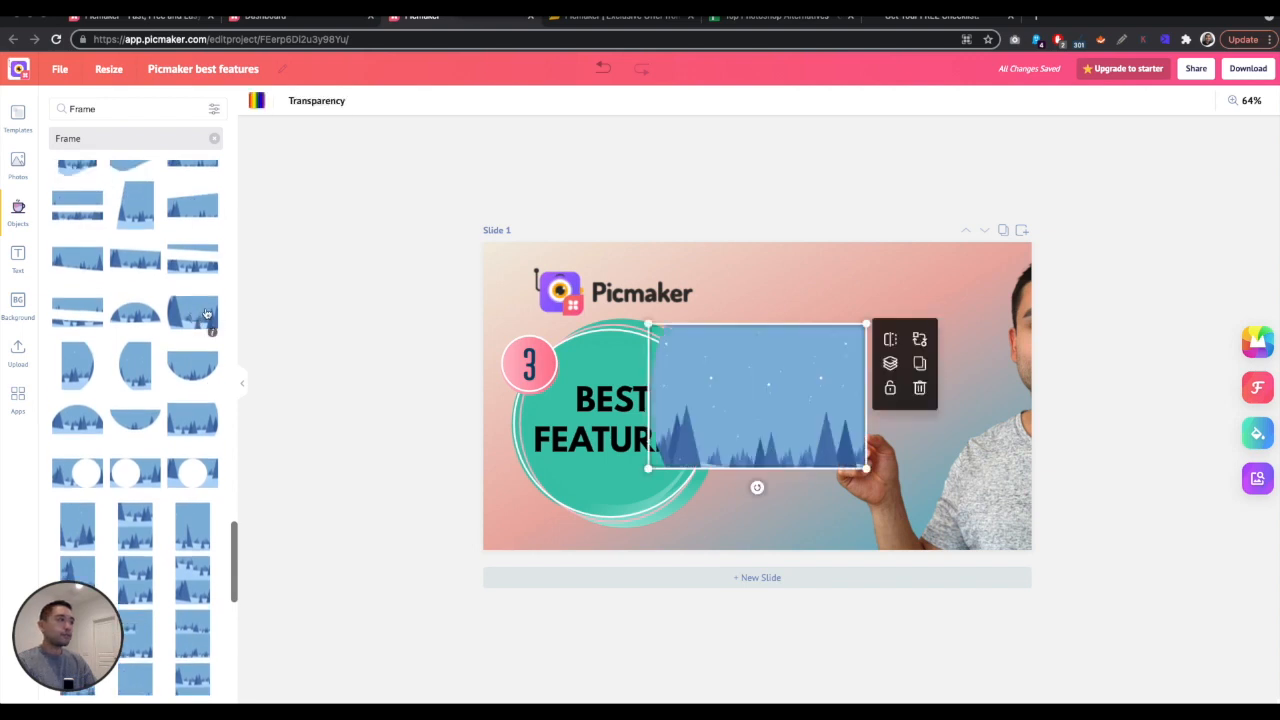
pyautogui.moveTo(866, 470); pyautogui.dragTo(1106, 623)
pyautogui.moveTo(826, 377)
pyautogui.mouseDown()
pyautogui.moveTo(843, 335)
pyautogui.moveTo(843, 362)
pyautogui.mouseUp()
pyautogui.moveTo(1124, 263); pyautogui.dragTo(1127, 260)
pyautogui.moveTo(932, 316); pyautogui.dragTo(930, 296)
pyautogui.moveTo(1123, 529); pyautogui.dragTo(1160, 560)
# Step: Fill the curved frame with the uploaded editor screenshot showing the Football Highlights design
pyautogui.click(451, 243)
pyautogui.click(17, 360)
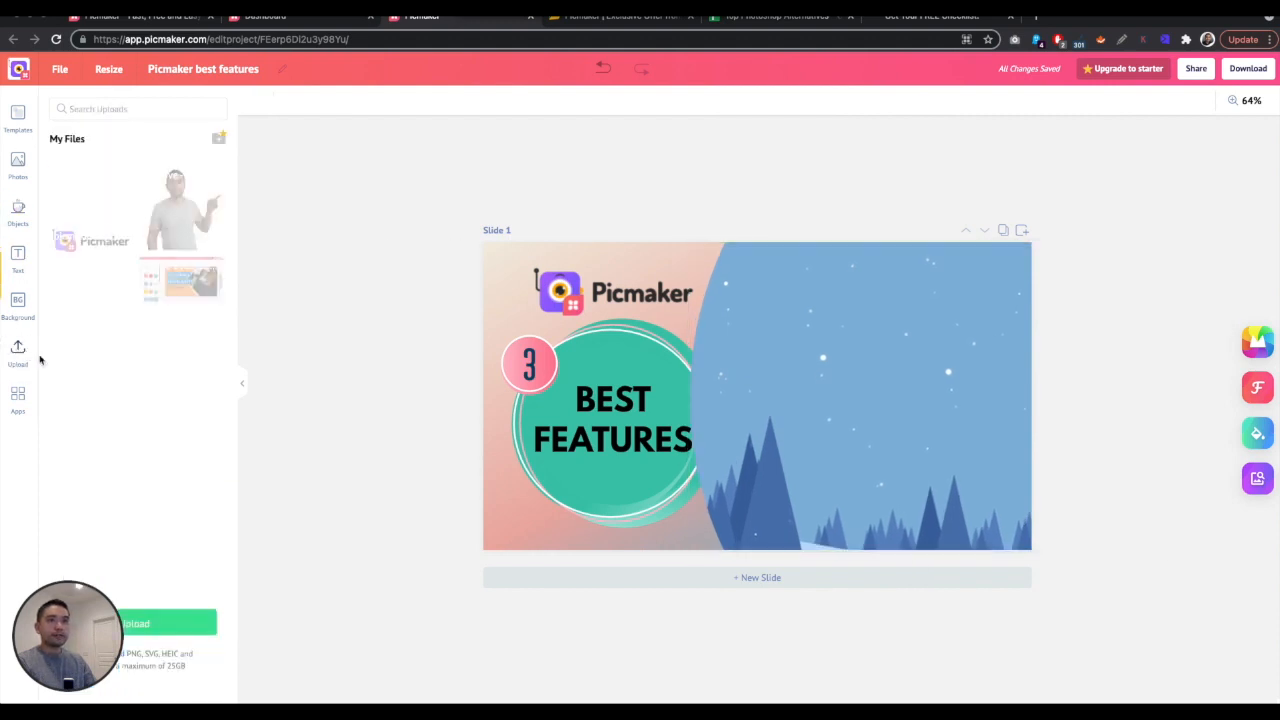
pyautogui.moveTo(184, 285); pyautogui.dragTo(783, 321)
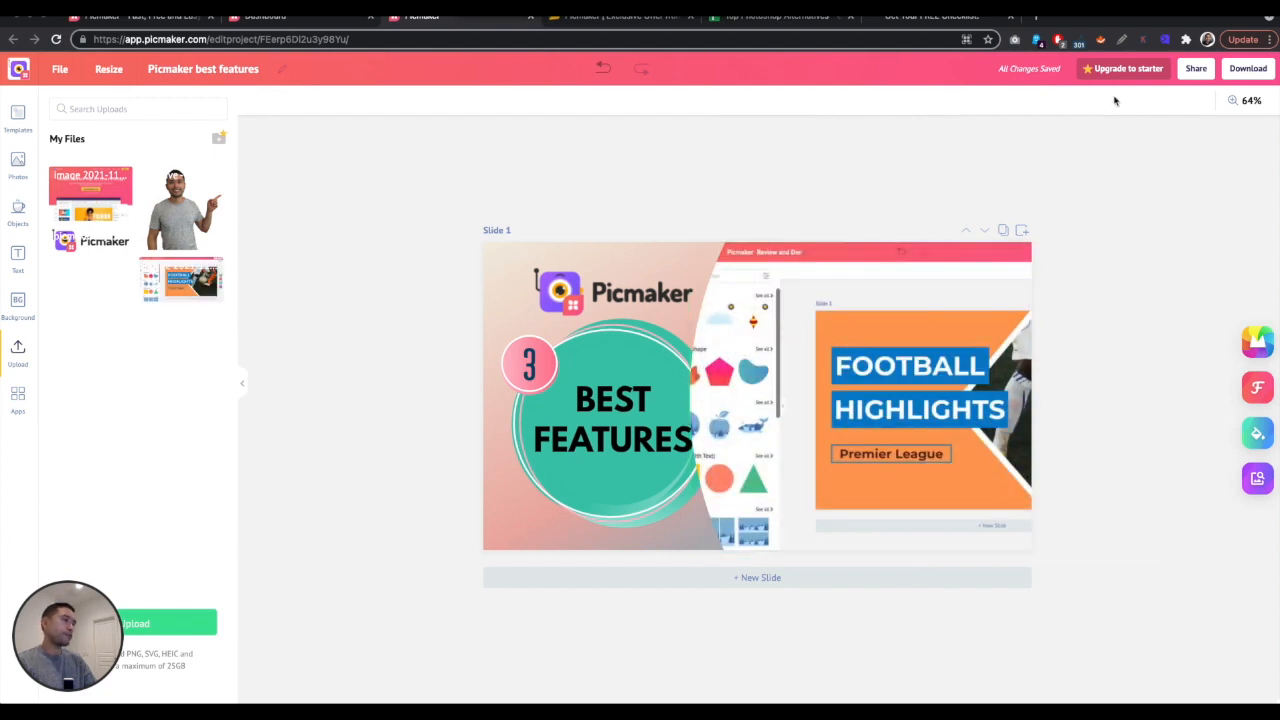
# Step: Send the curved screenshot frame backward until it lies behind the man's cutout and the green circle
pyautogui.click(788, 254)
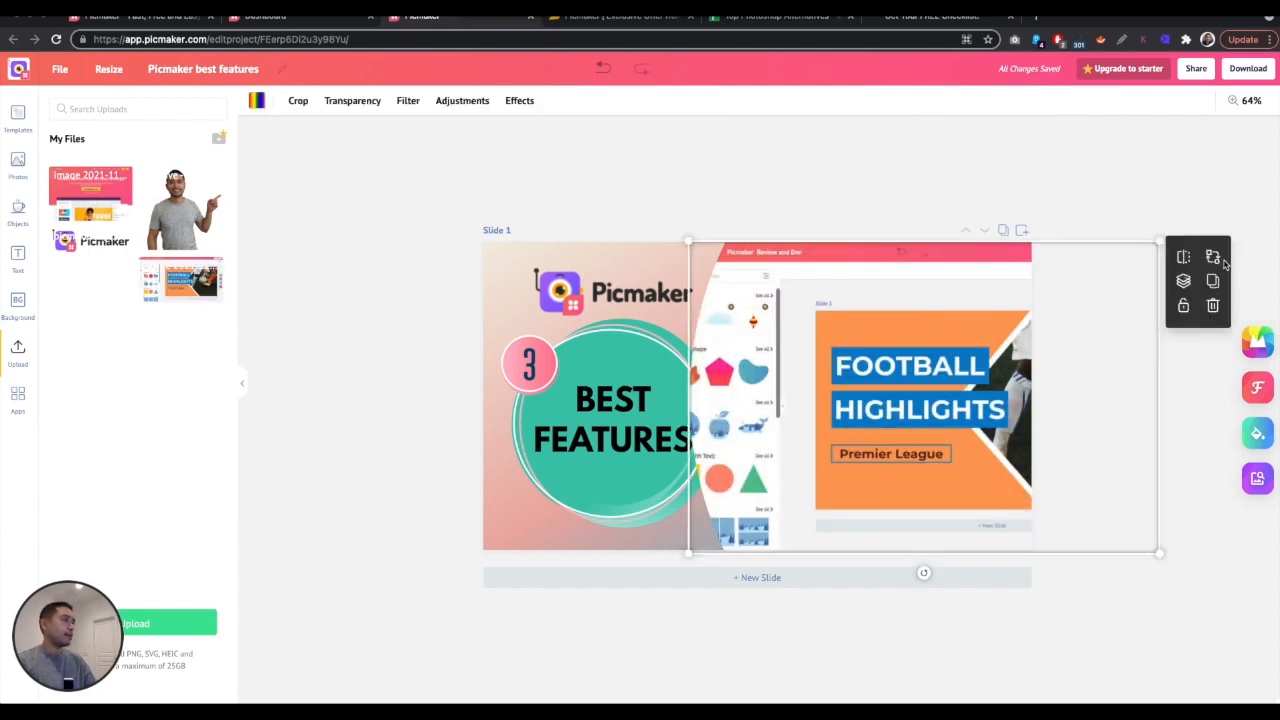
pyautogui.click(1183, 283)
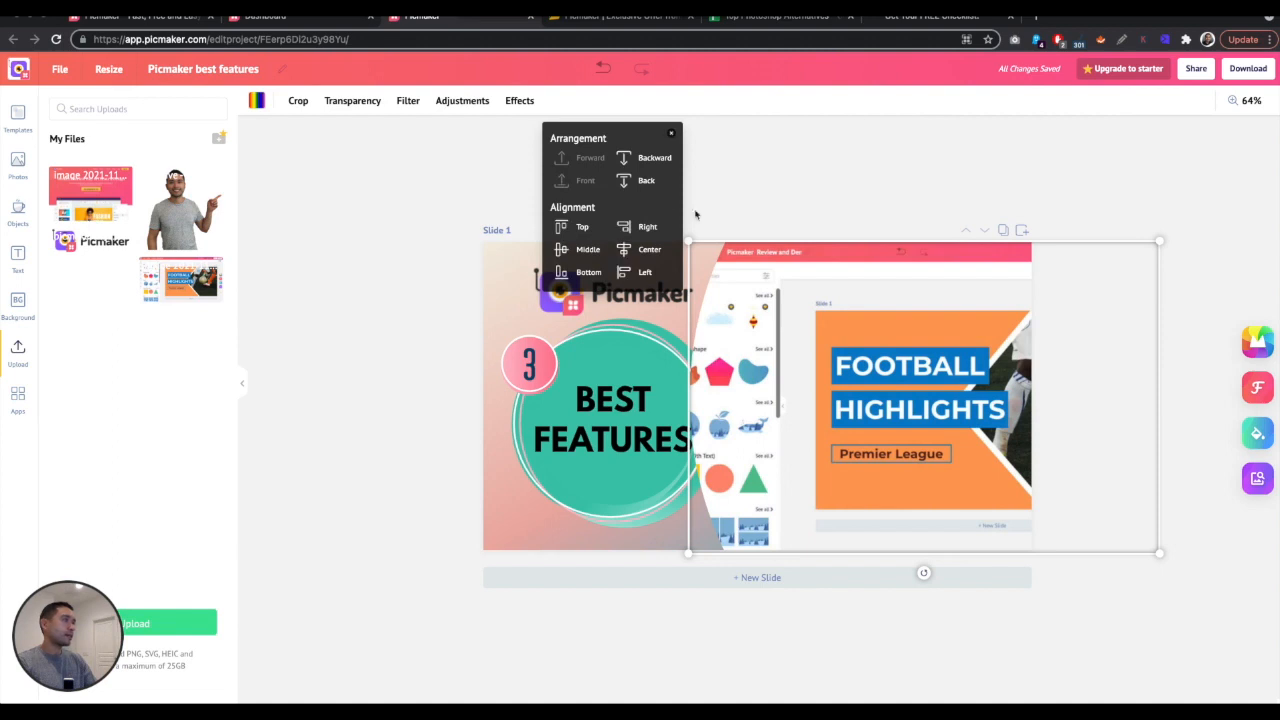
pyautogui.click(643, 163)
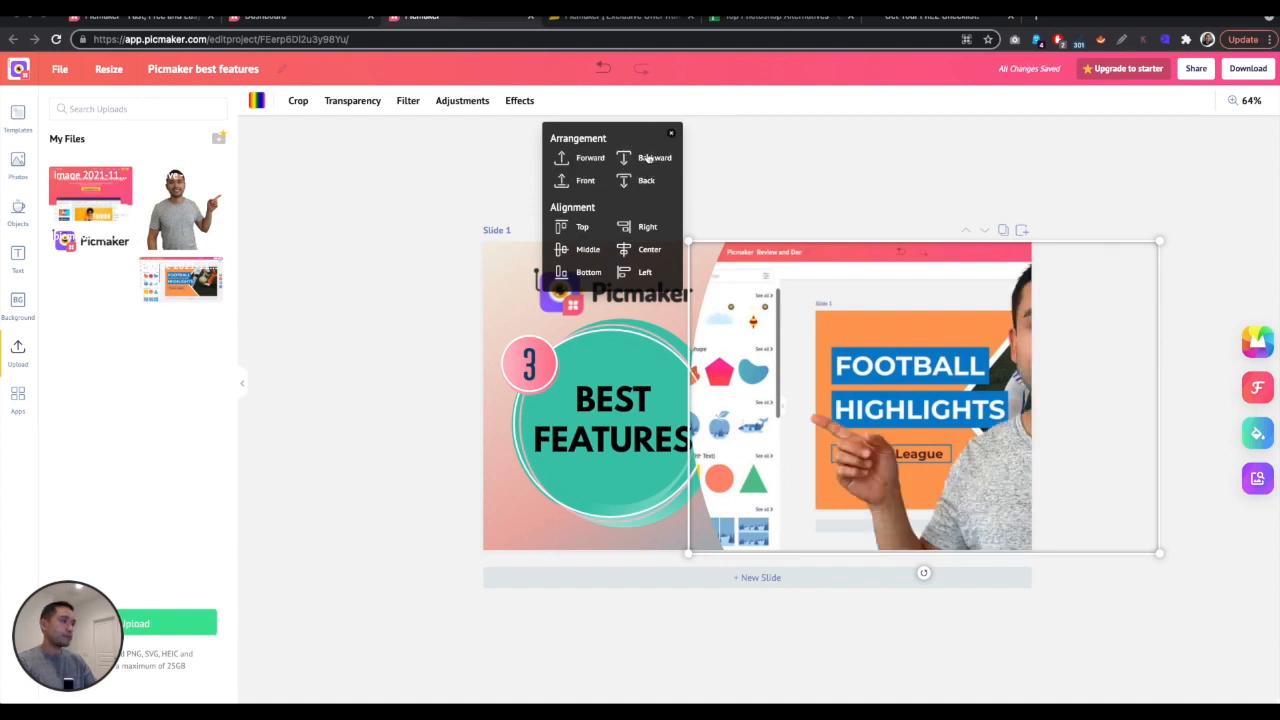
pyautogui.click(646, 159)
pyautogui.click(870, 150)
# Step: Move the man's cutout left until his face is fully on the slide and his finger reaches the green circle
pyautogui.click(982, 497)
pyautogui.moveTo(982, 497); pyautogui.dragTo(886, 486)
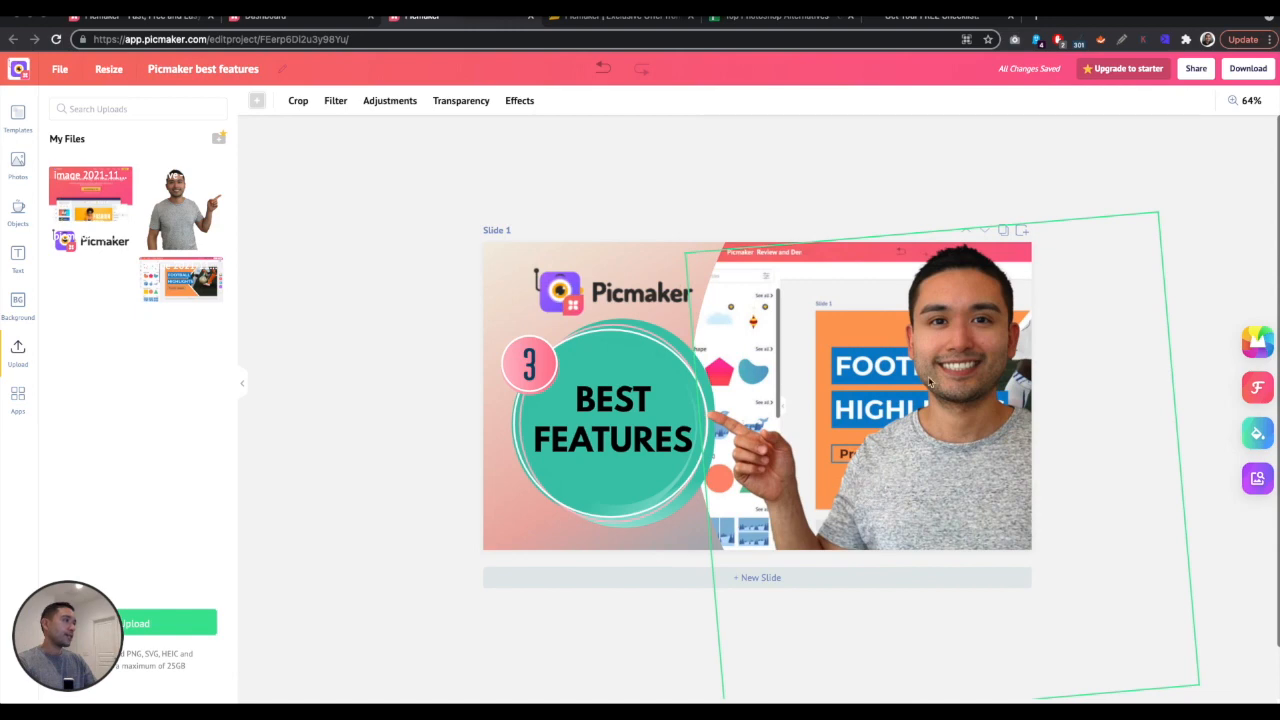
pyautogui.click(880, 145)
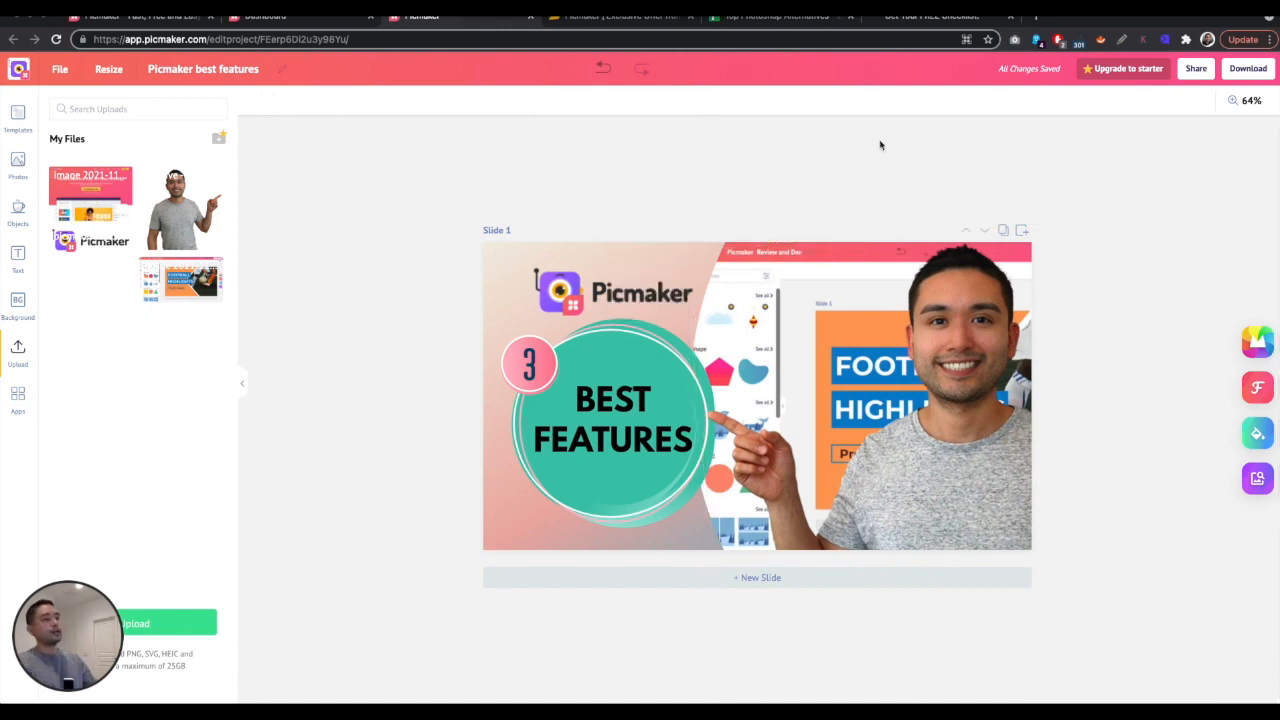
# Step: Try several automatic font suggestions on the slide's text and undo them
pyautogui.click(1252, 101)
pyautogui.moveTo(1020, 136)
pyautogui.mouseDown()
pyautogui.moveTo(994, 135)
pyautogui.moveTo(1012, 138)
pyautogui.mouseUp()
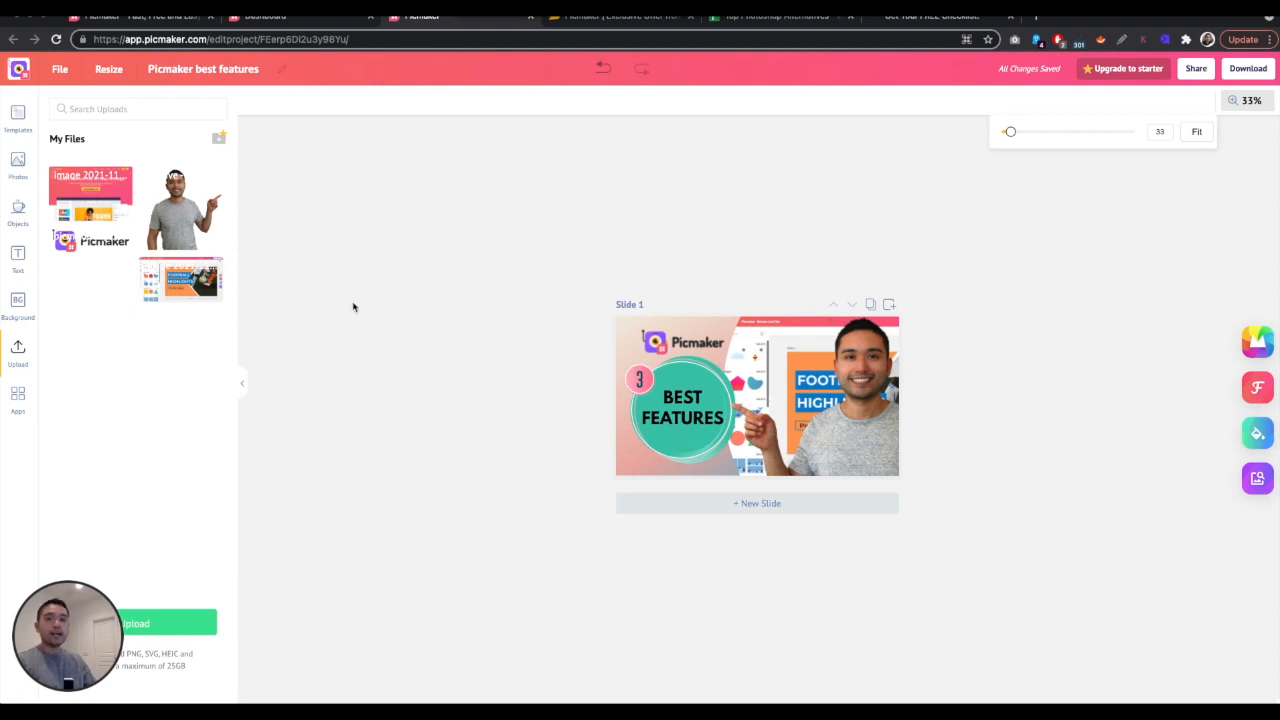
pyautogui.click(1149, 280)
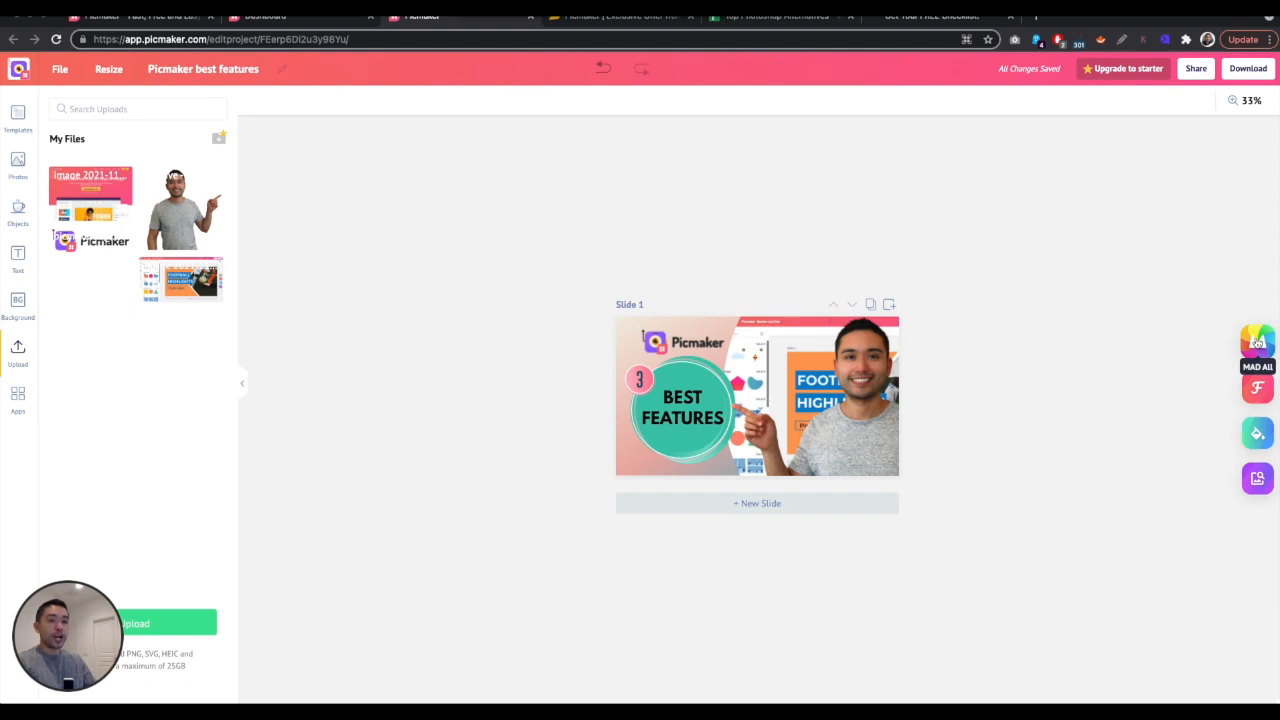
pyautogui.click(1259, 389)
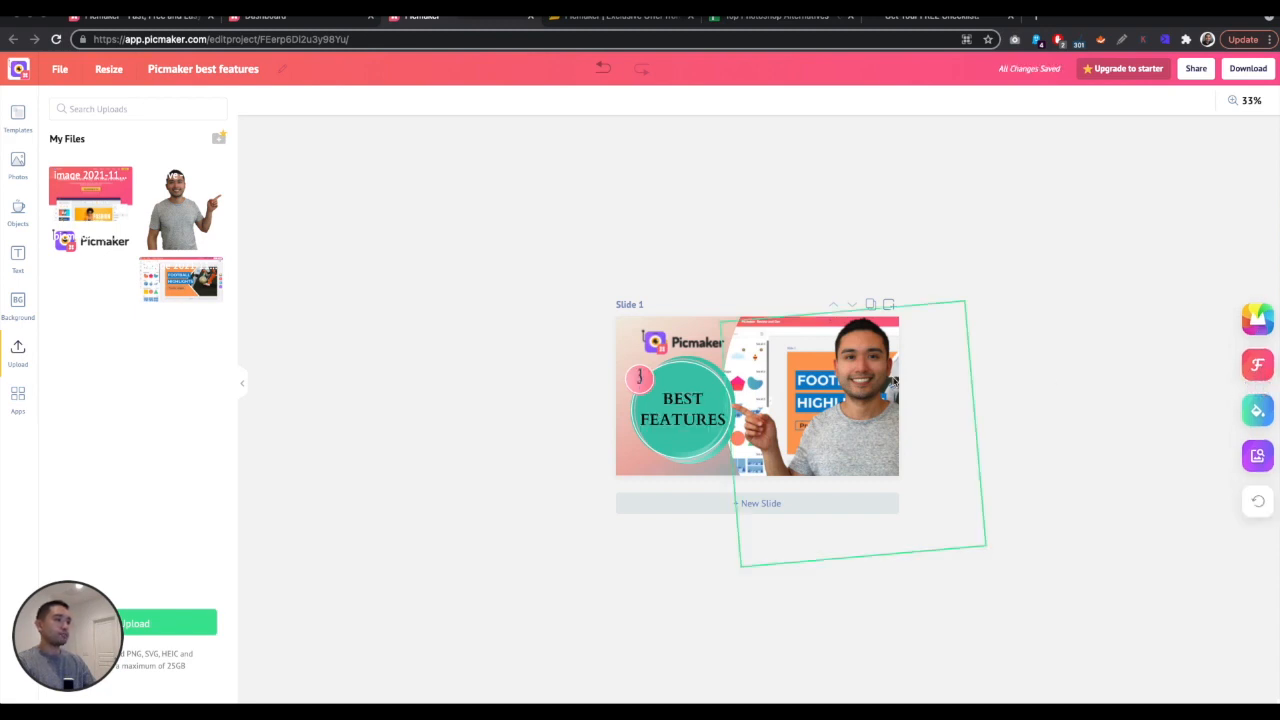
pyautogui.click(1259, 367)
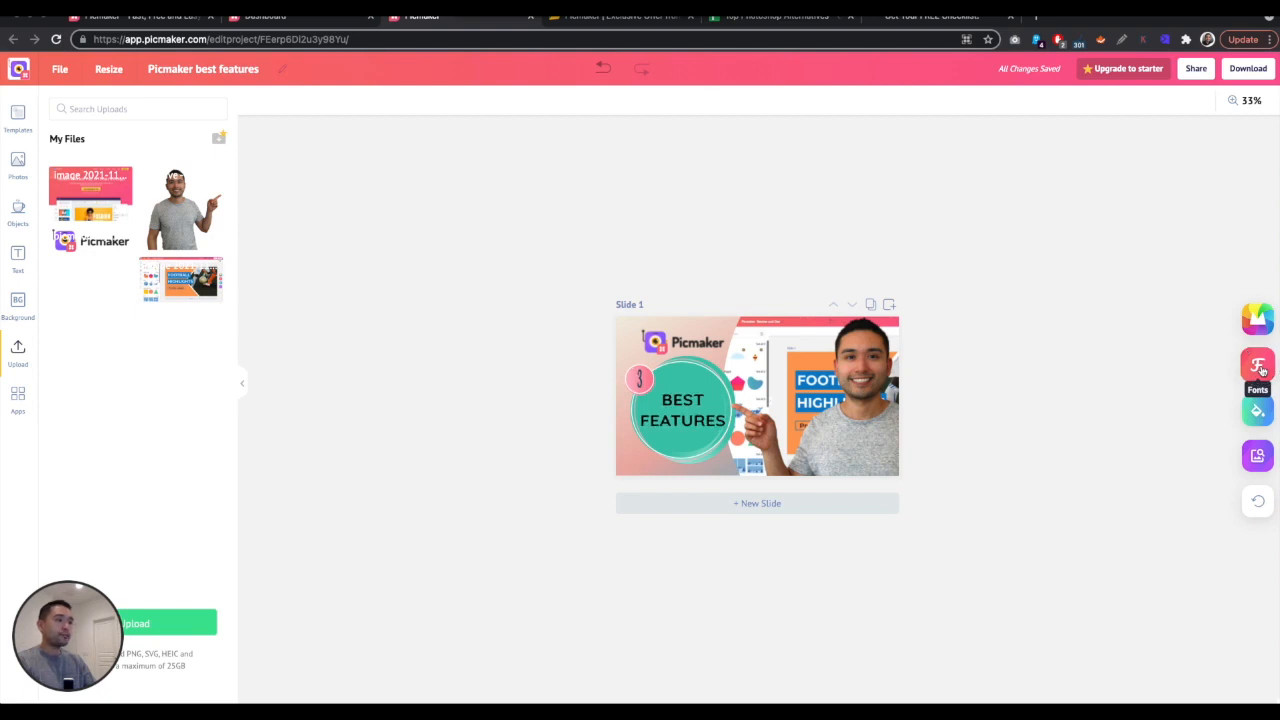
pyautogui.click(1259, 367)
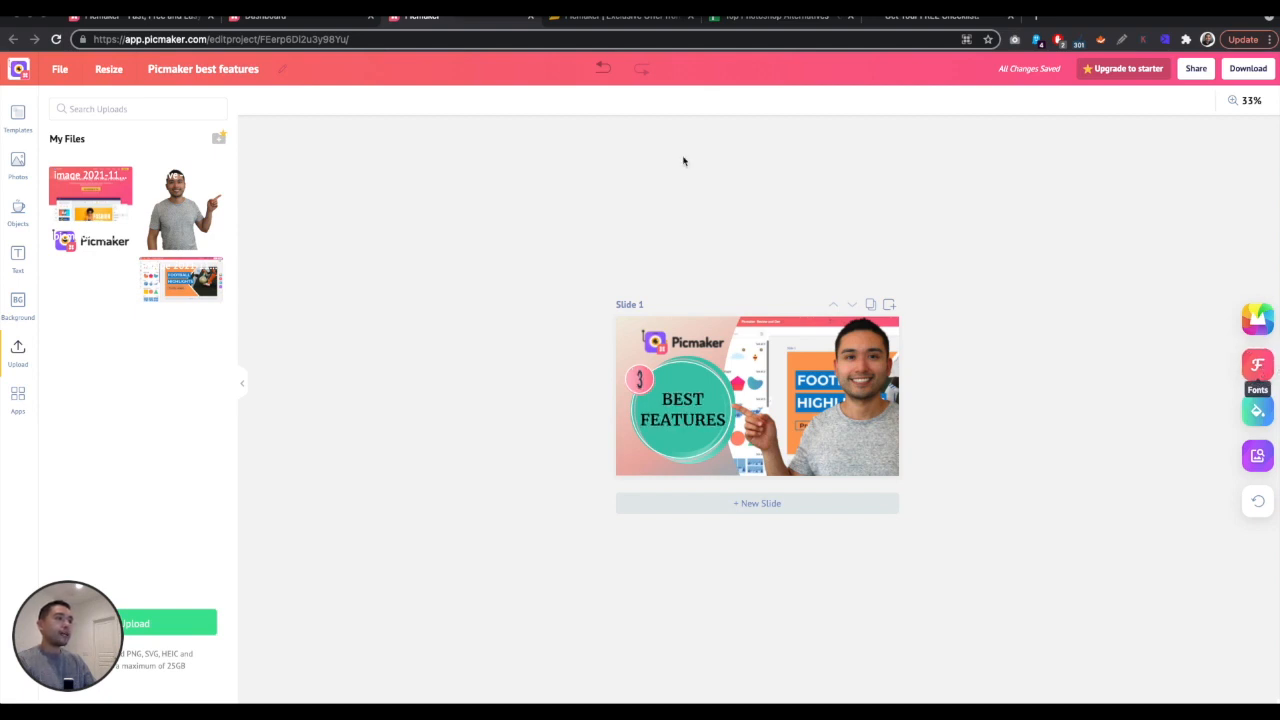
pyautogui.click(603, 70)
pyautogui.click(604, 72)
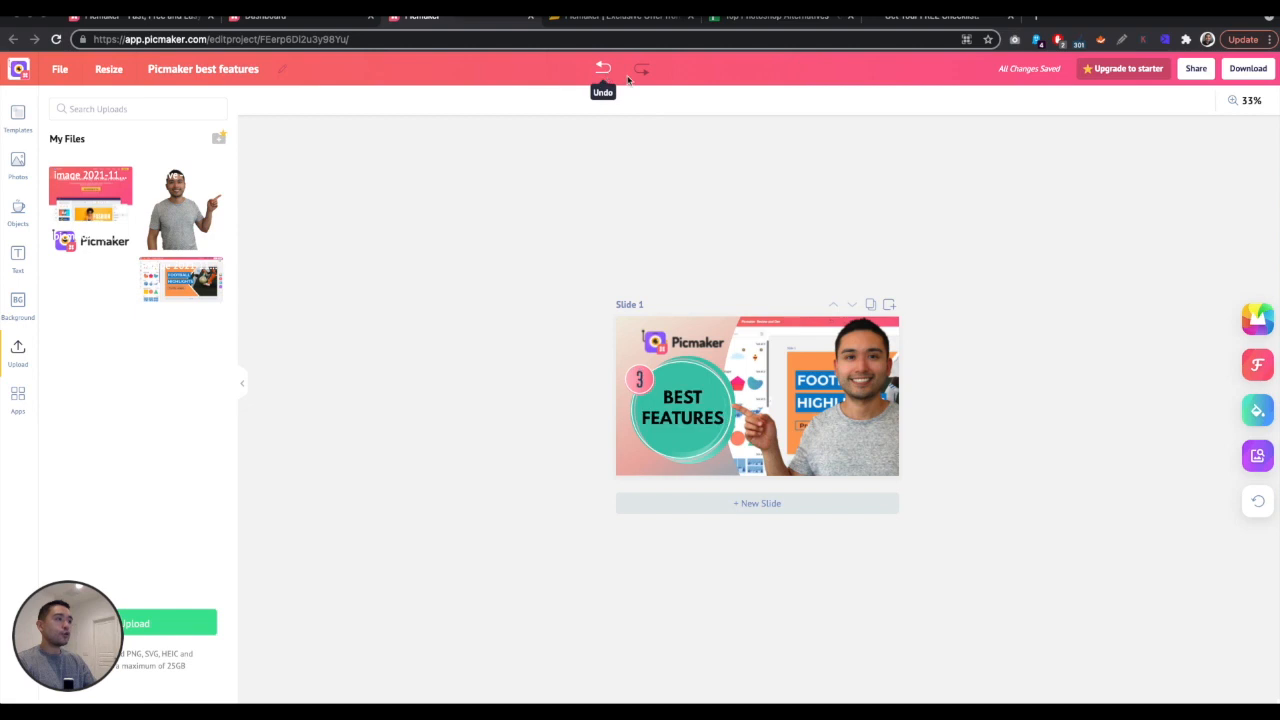
# Step: Try three automatic colour suggestions on the slide's background gradient and number badge
pyautogui.click(1257, 413)
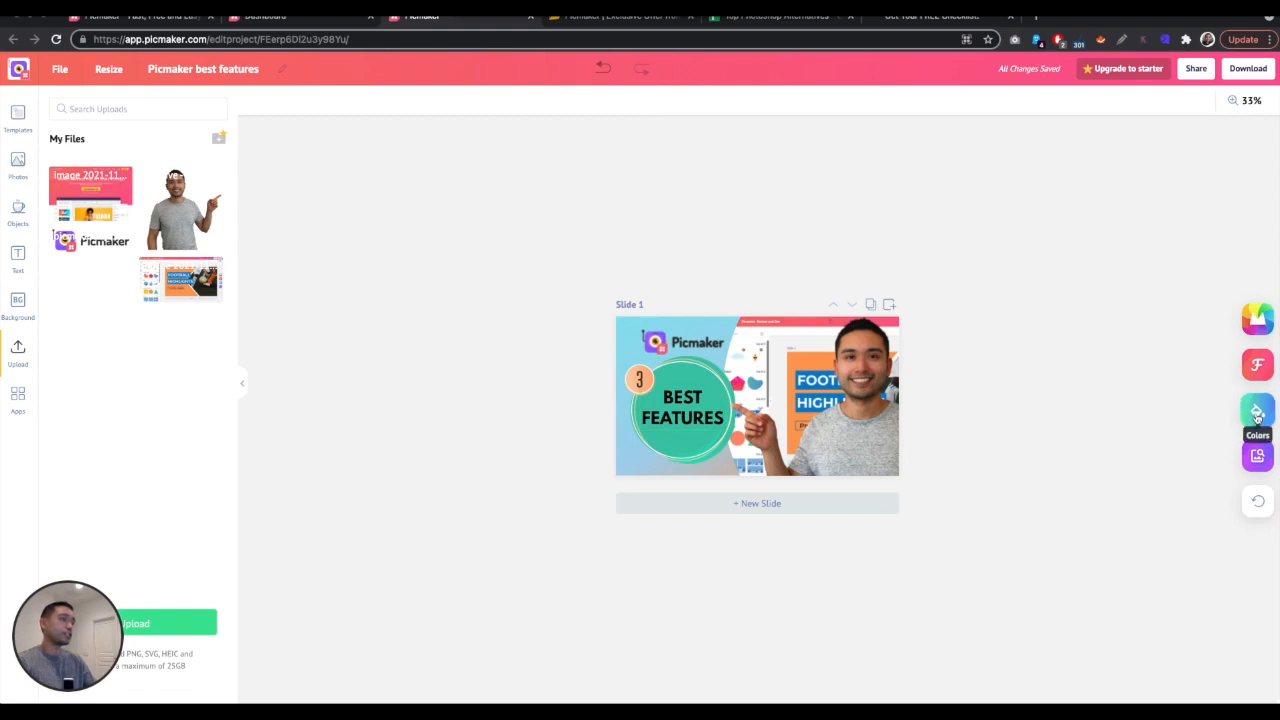
pyautogui.click(1257, 413)
pyautogui.click(1257, 413)
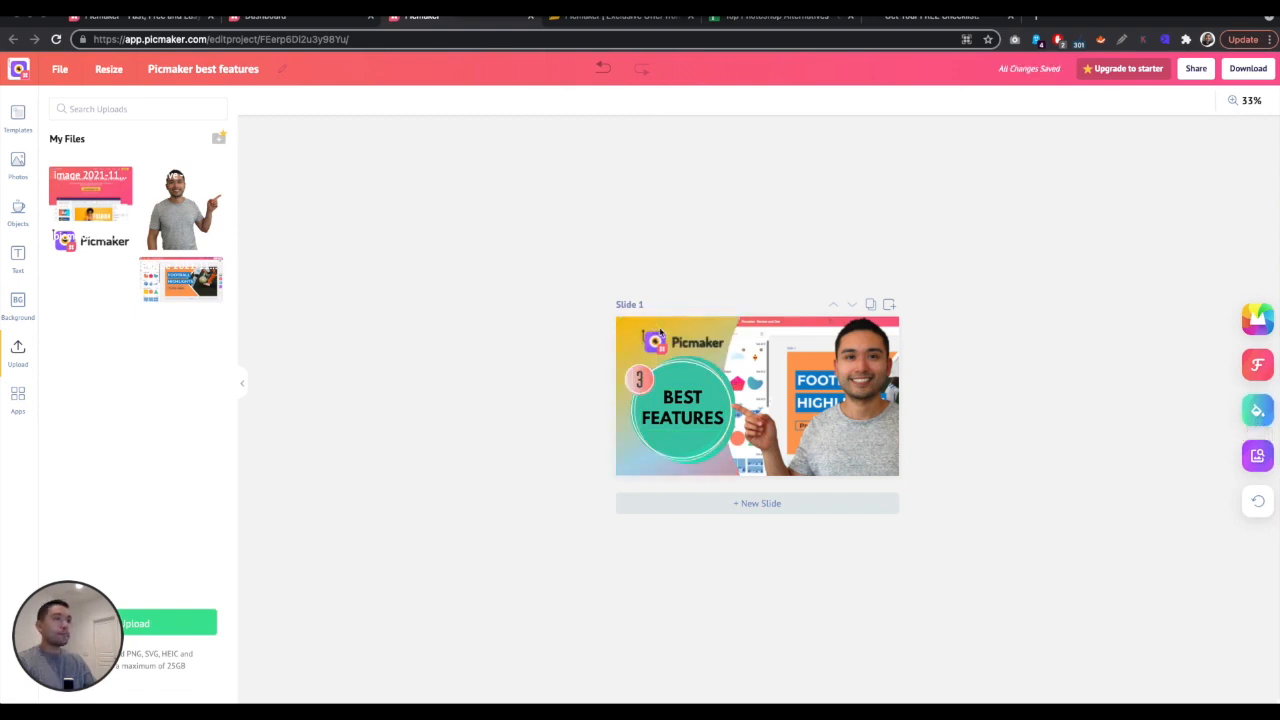
# Step: Select the slide background to view its gradient colours and open the Gradient Backgrounds collection
pyautogui.click(629, 326)
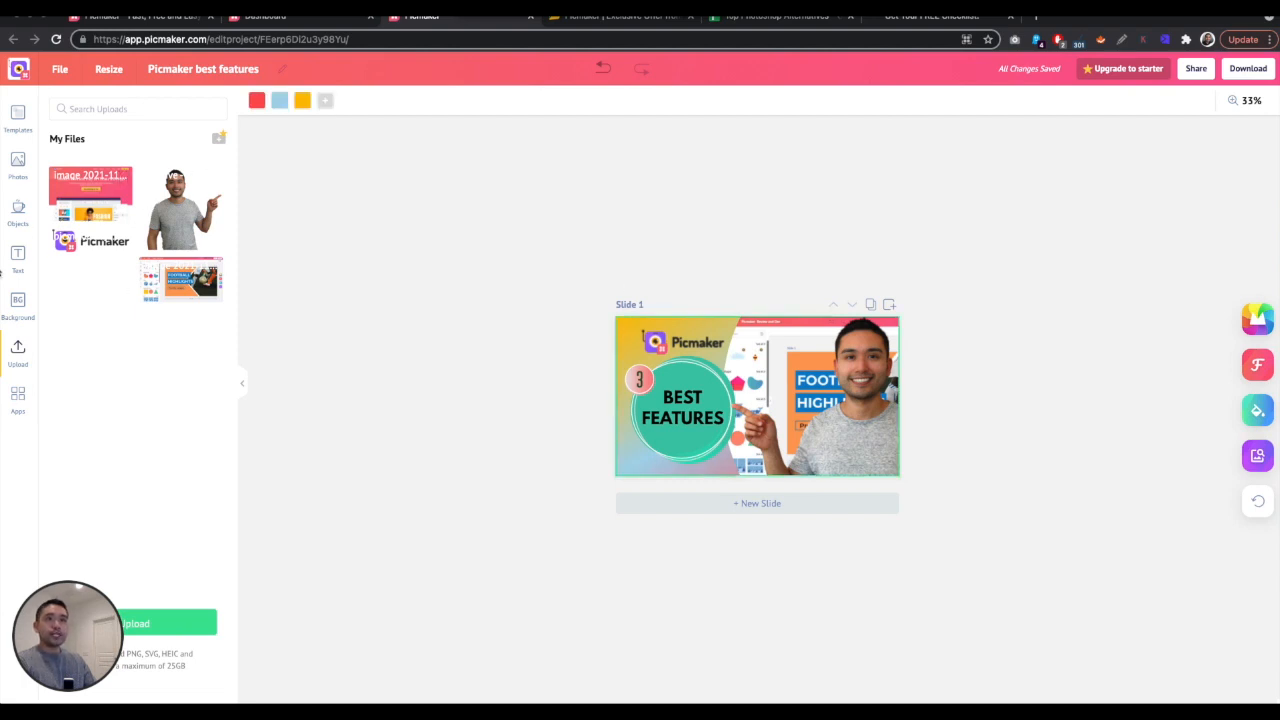
pyautogui.click(22, 207)
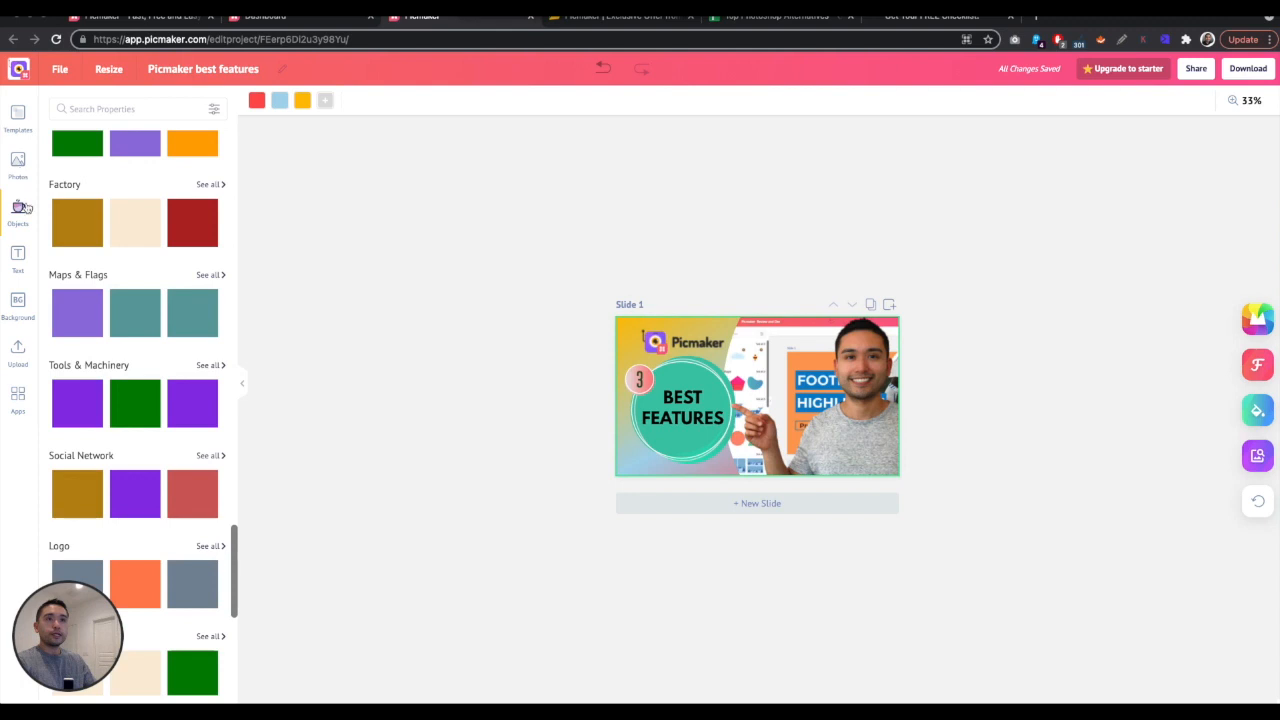
pyautogui.click(21, 309)
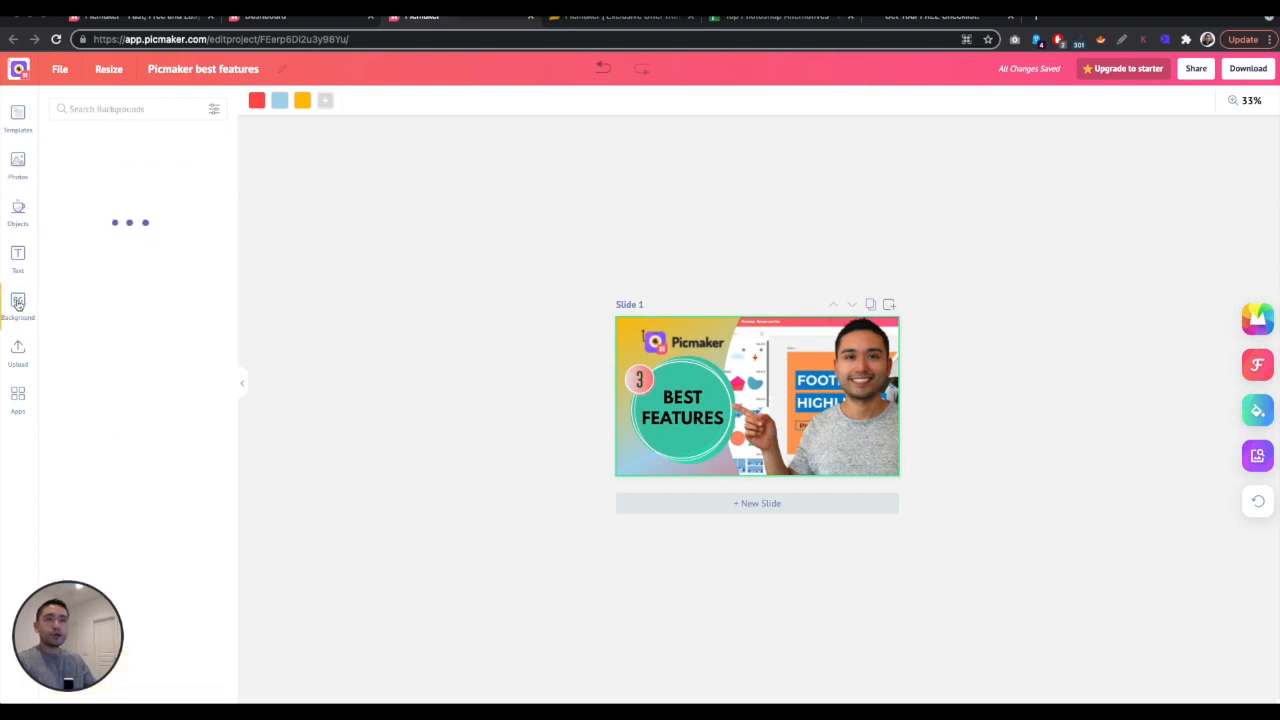
pyautogui.click(208, 213)
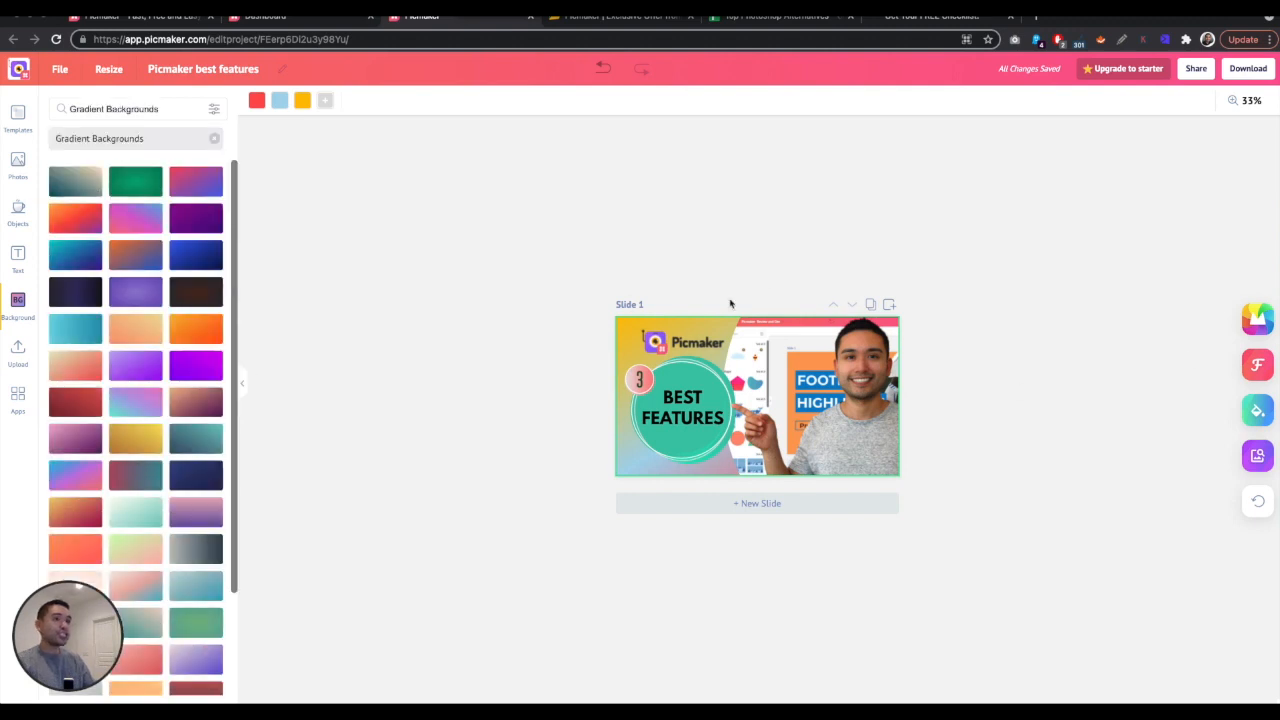
# Step: Cycle through five more automatic colour suggestions for the slide with the gradient background selected
pyautogui.click(1262, 412)
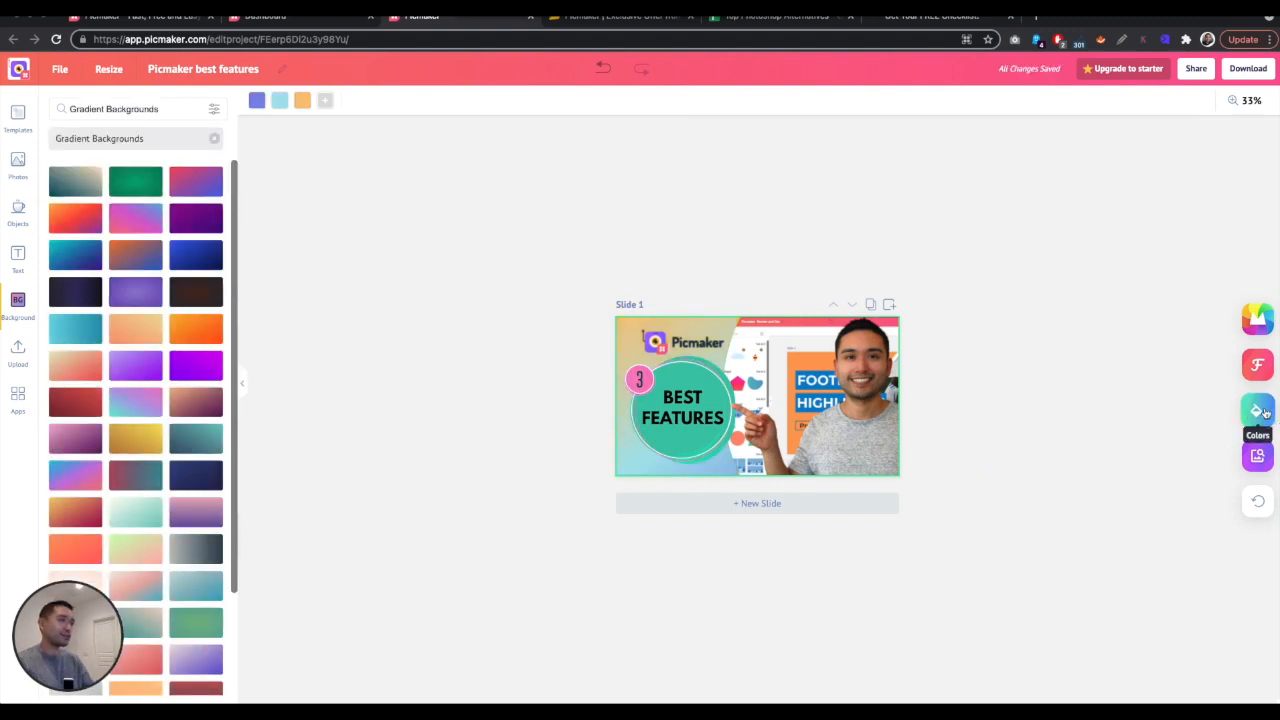
pyautogui.click(1264, 412)
pyautogui.click(1265, 412)
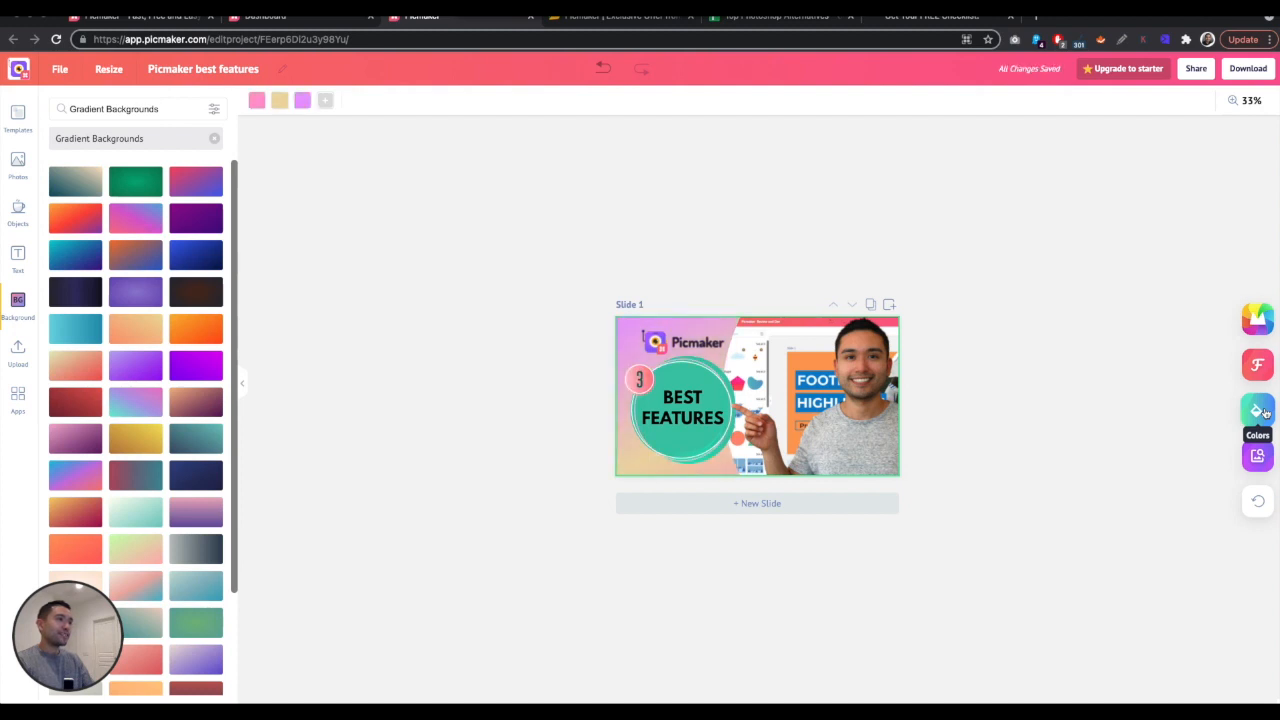
pyautogui.click(1265, 412)
pyautogui.click(1265, 412)
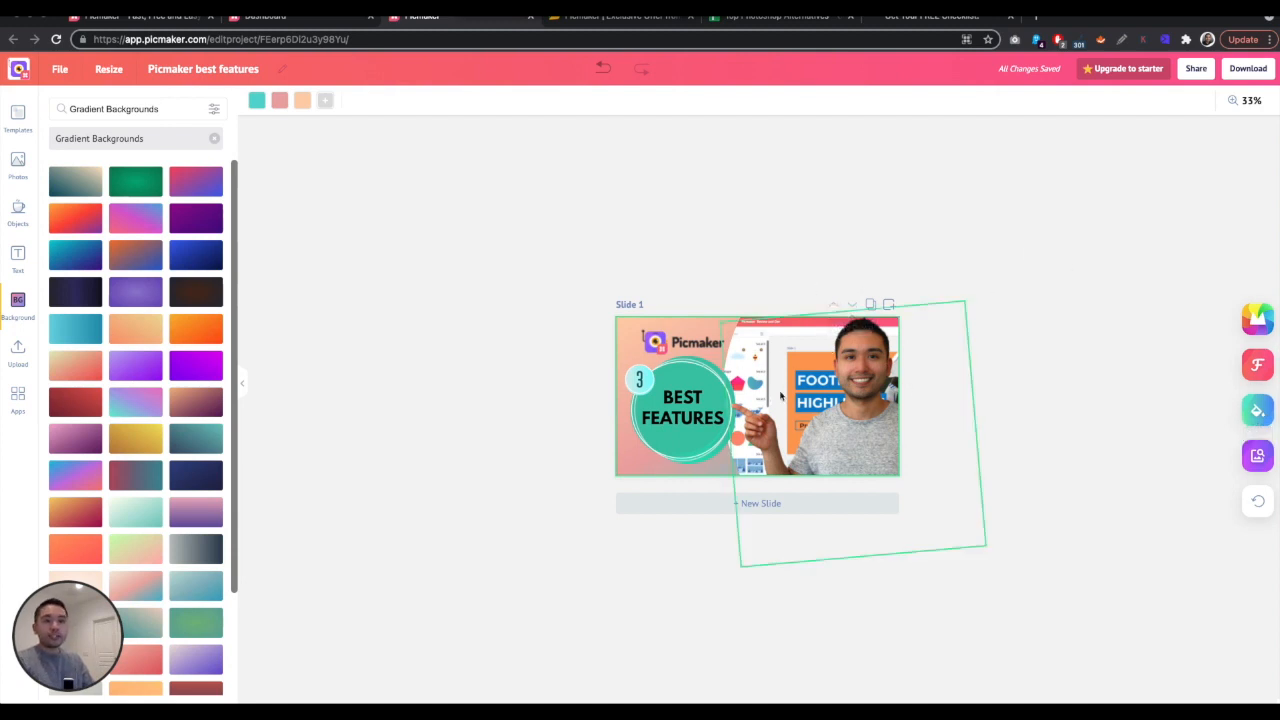
# Step: Try an automatic image suggestion for the slide and reset the design's suggested changes
pyautogui.click(1256, 458)
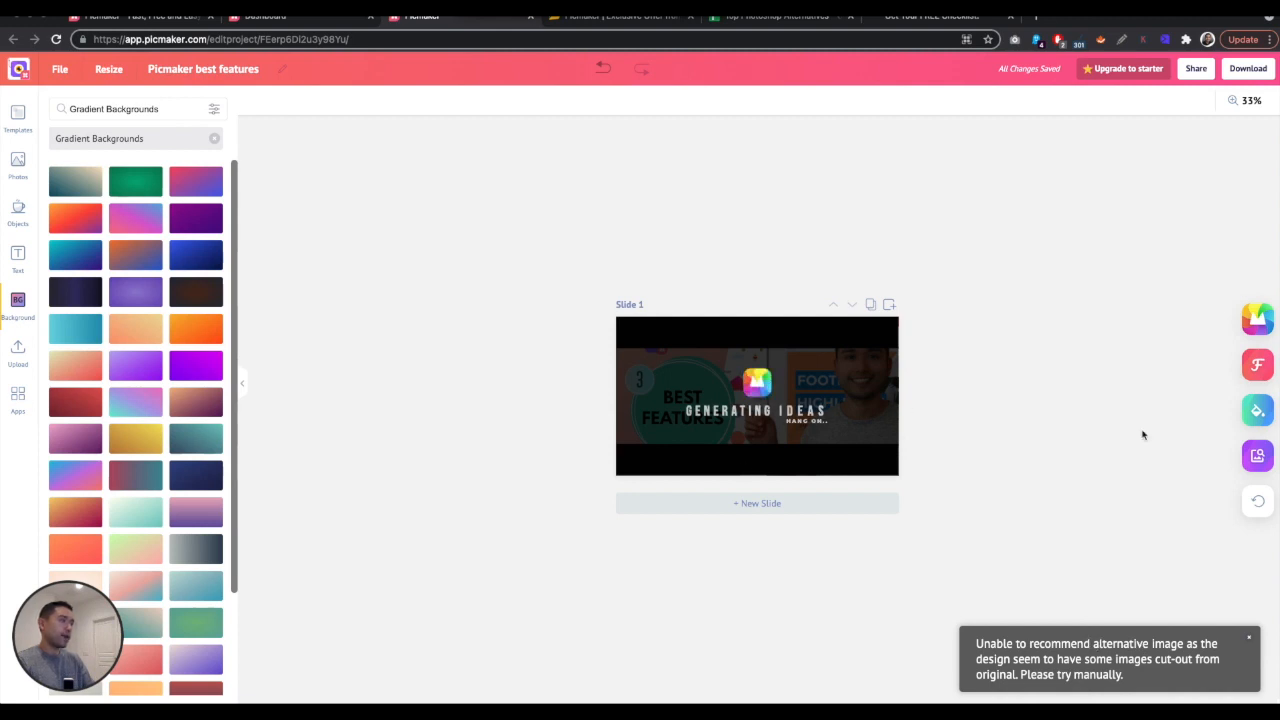
pyautogui.click(1257, 500)
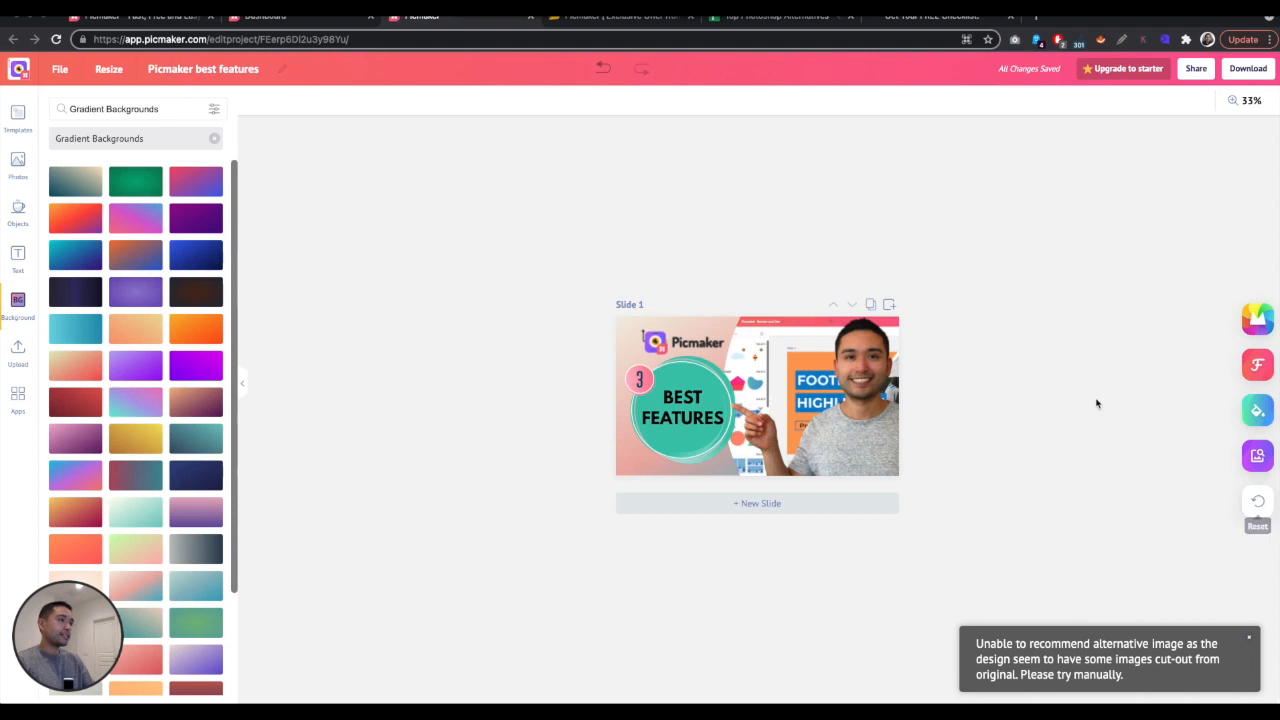
# Step: Generate a full design variation of the thumbnail with MAD All, with a light blue background and a dark picture in the frame
pyautogui.click(1259, 322)
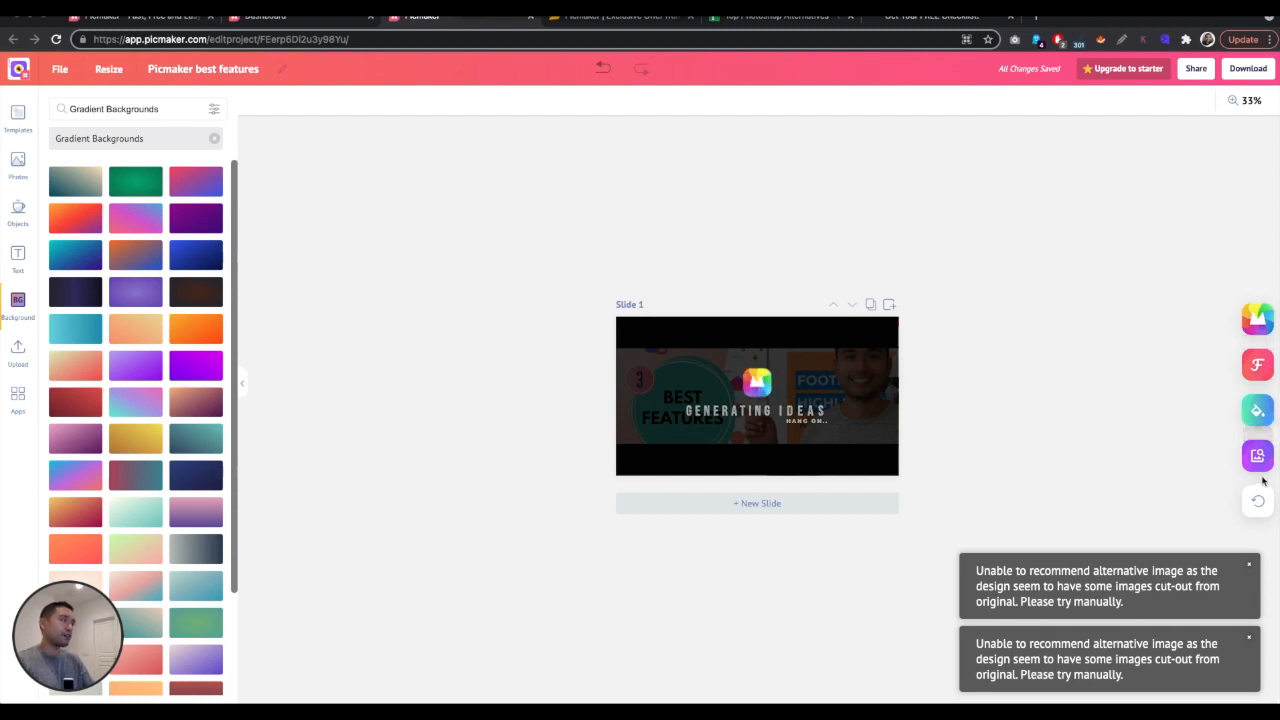
pyautogui.click(1249, 565)
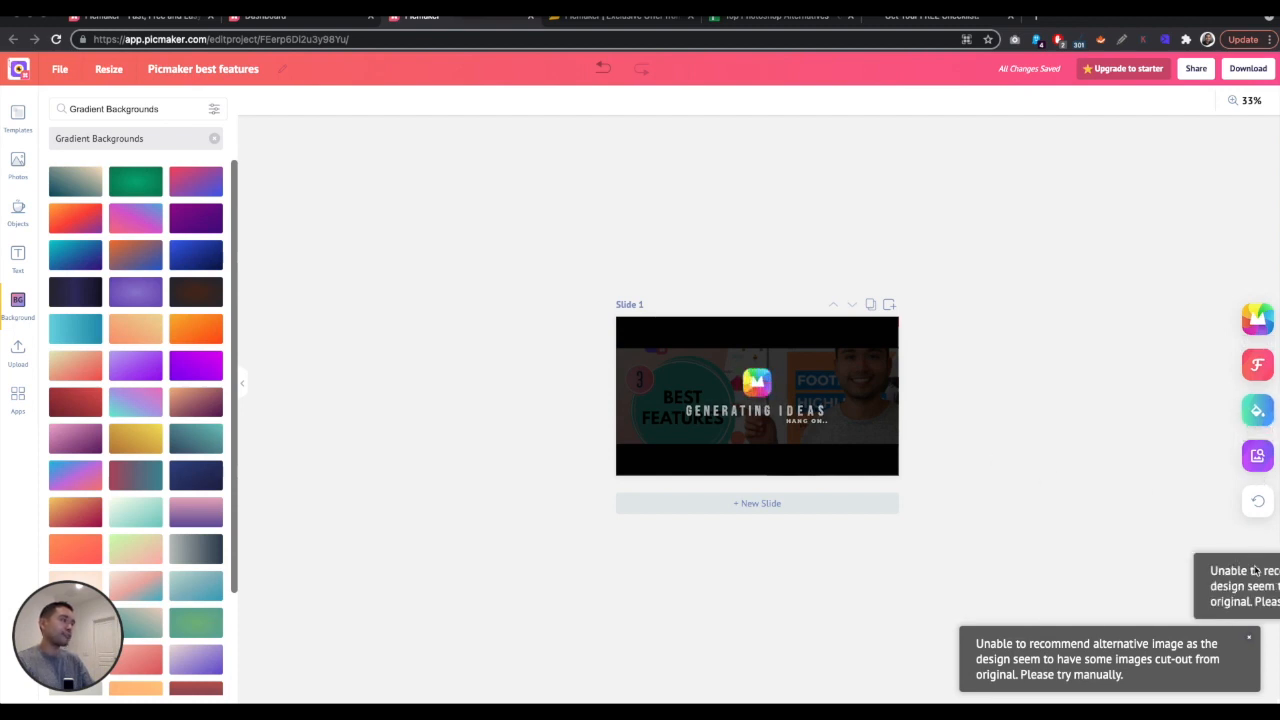
pyautogui.click(1256, 501)
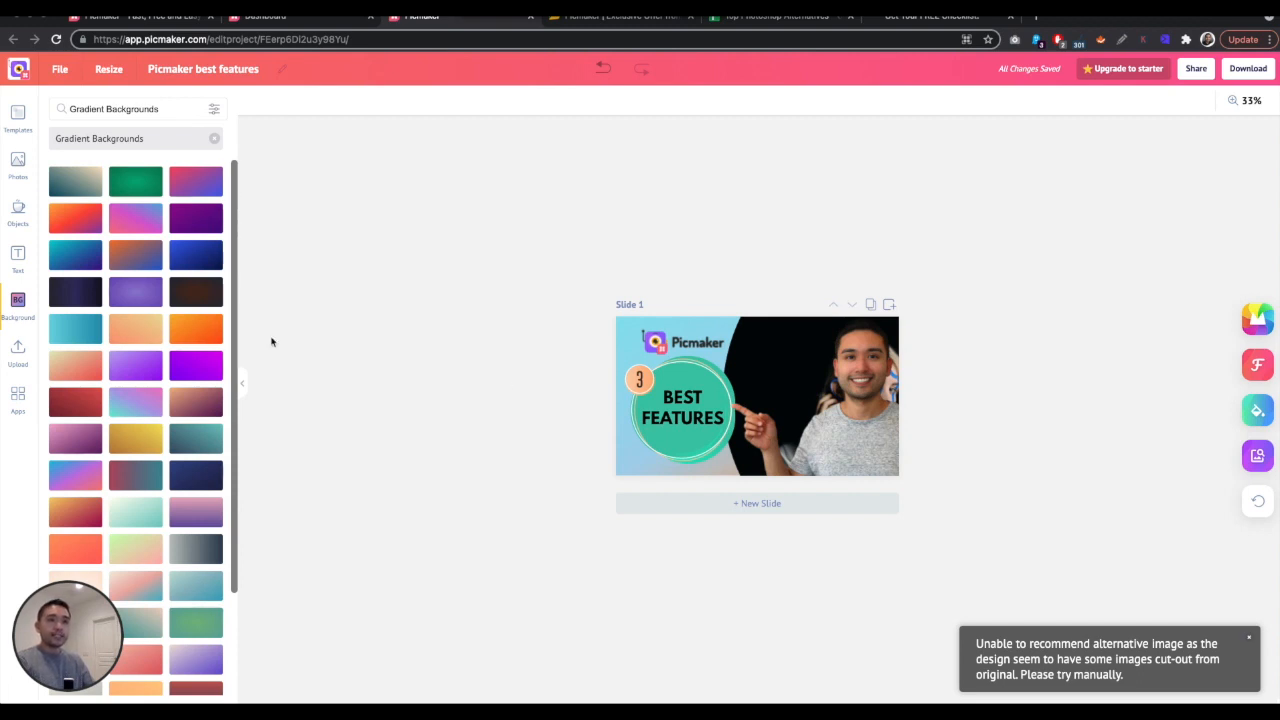
# Step: Select the "BEST FEATURES" text box inside the green circle
pyautogui.click(701, 428)
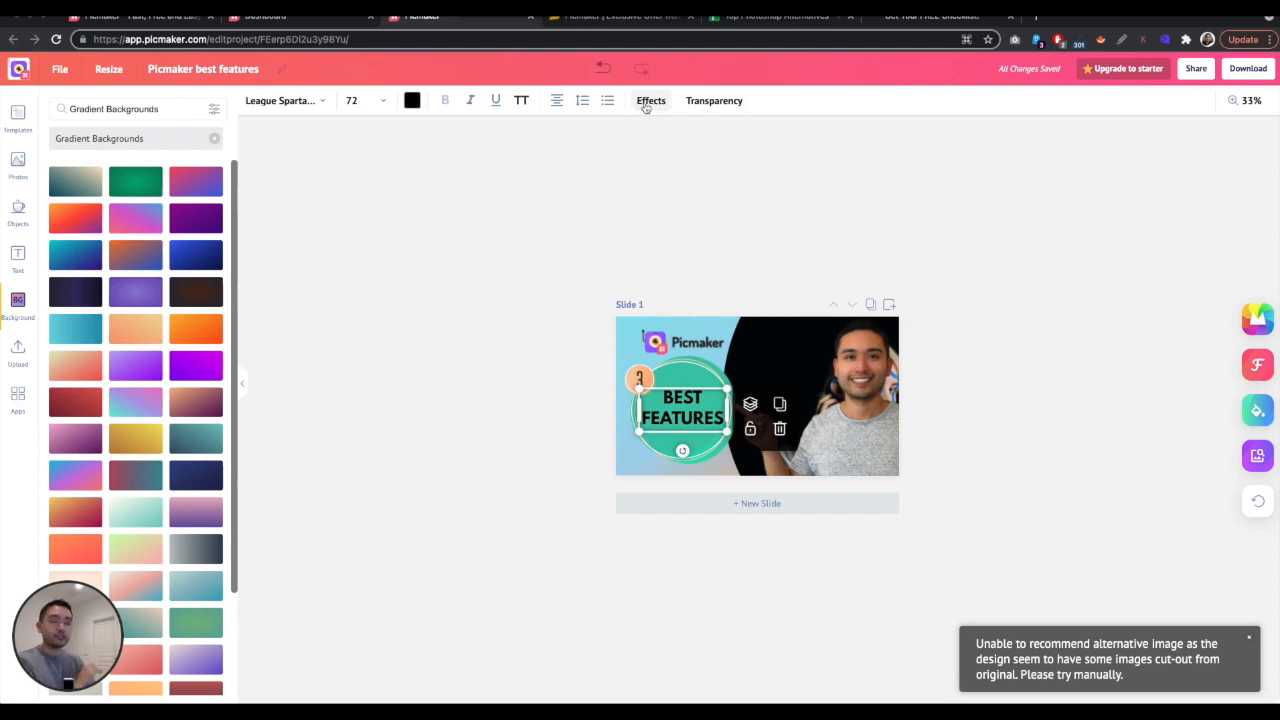
pyautogui.click(1249, 100)
pyautogui.click(1193, 140)
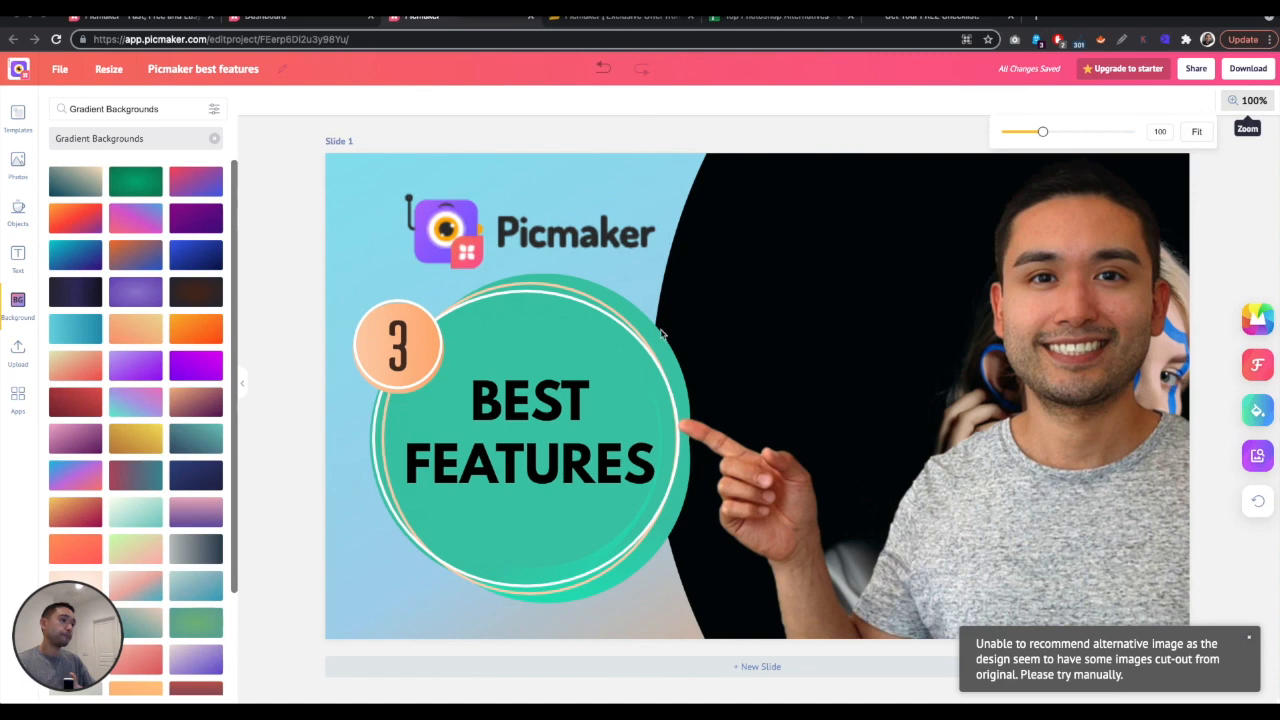
pyautogui.click(503, 415)
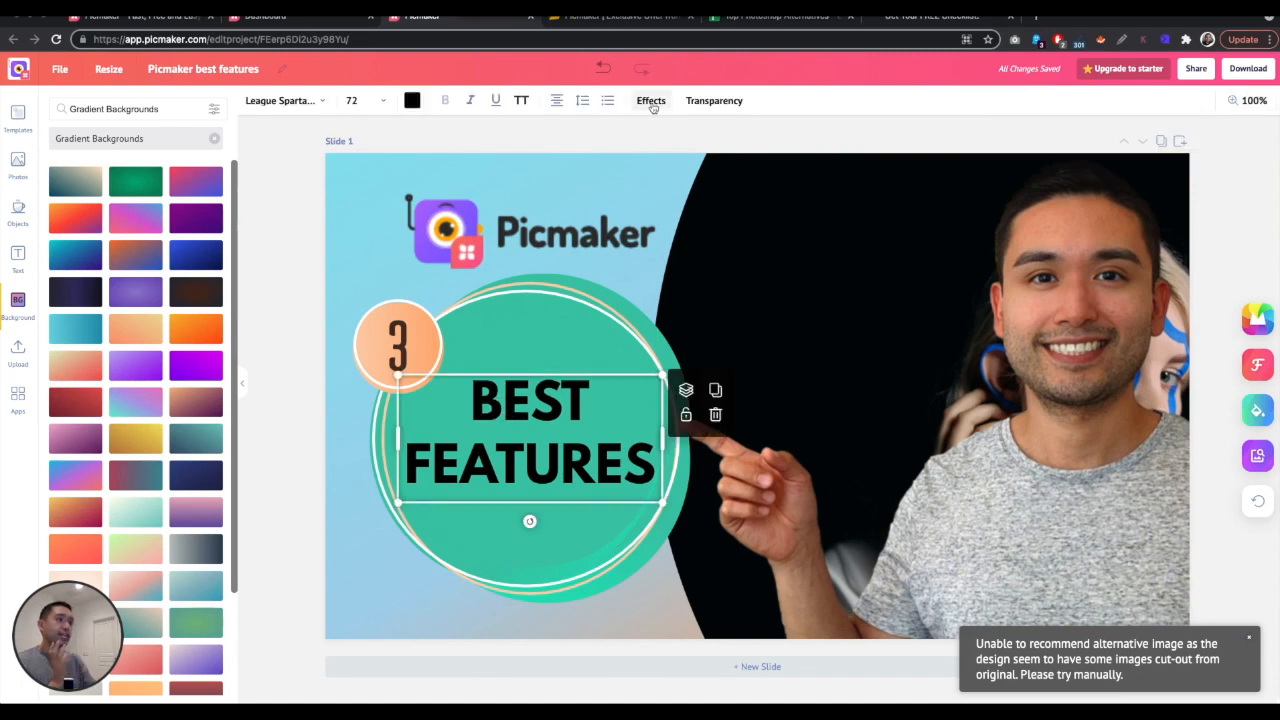